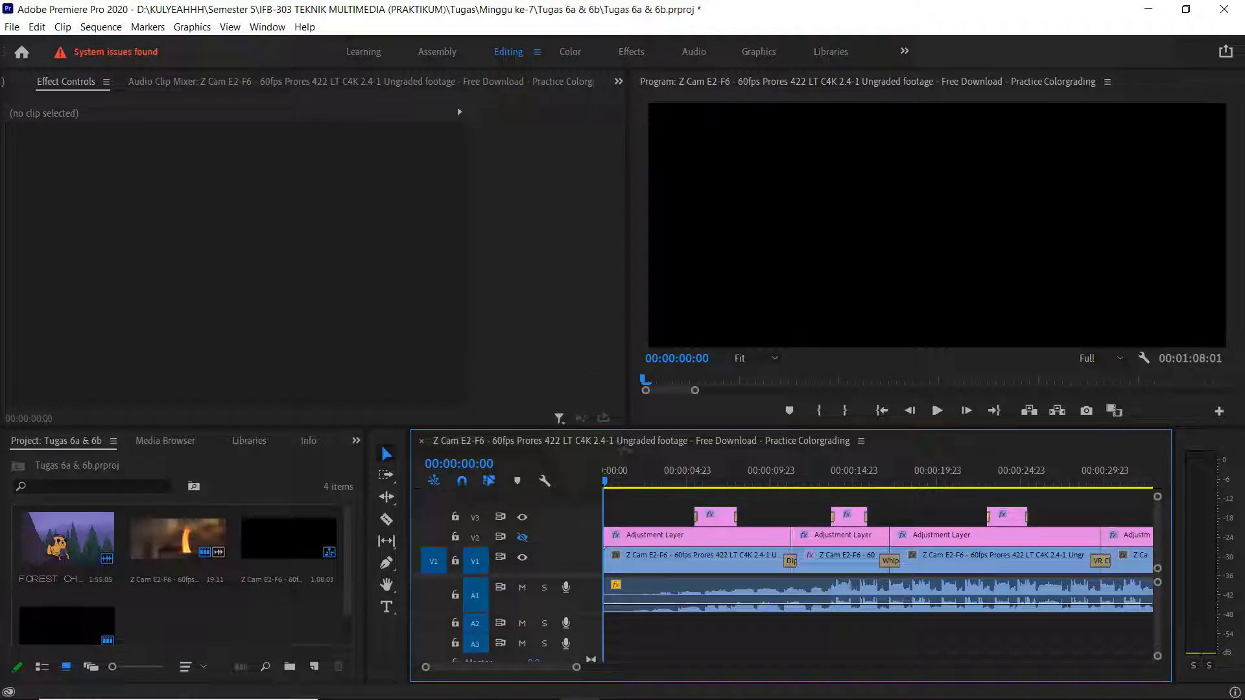
Step: Play the opening footage, and examine each transition between the V1 clips along the timeline
{"action": "key", "text": "space"}
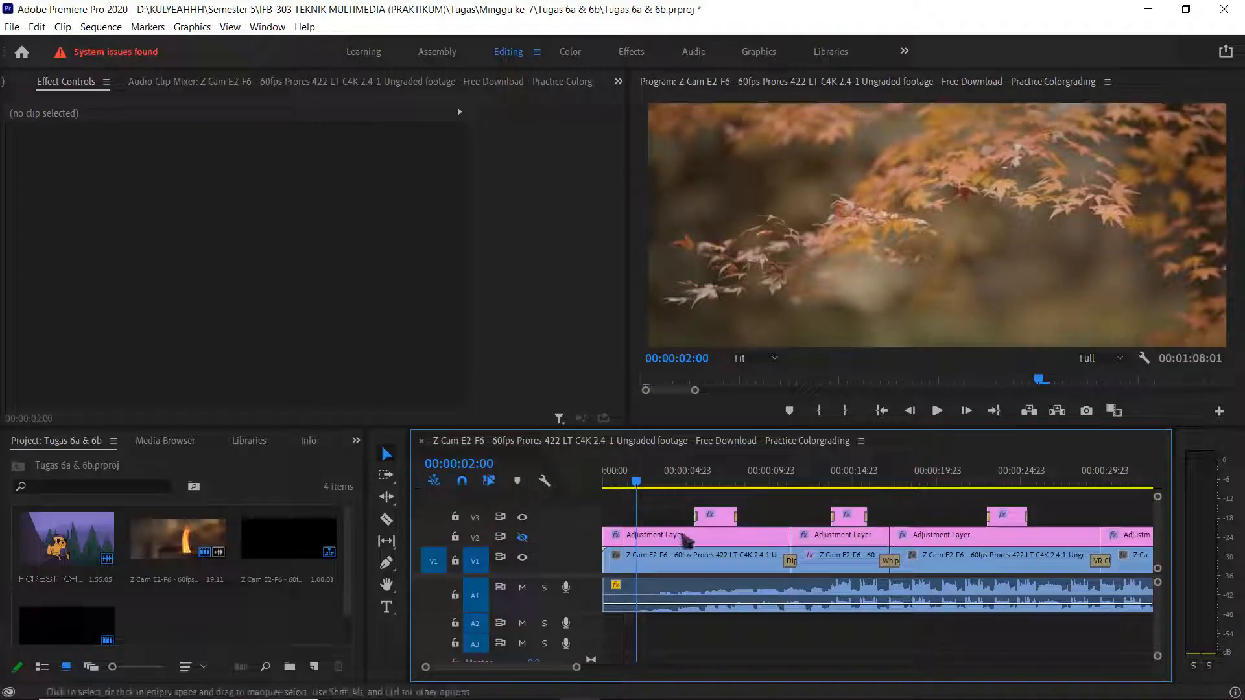
{"action": "left_click", "coordinate": [790, 562]}
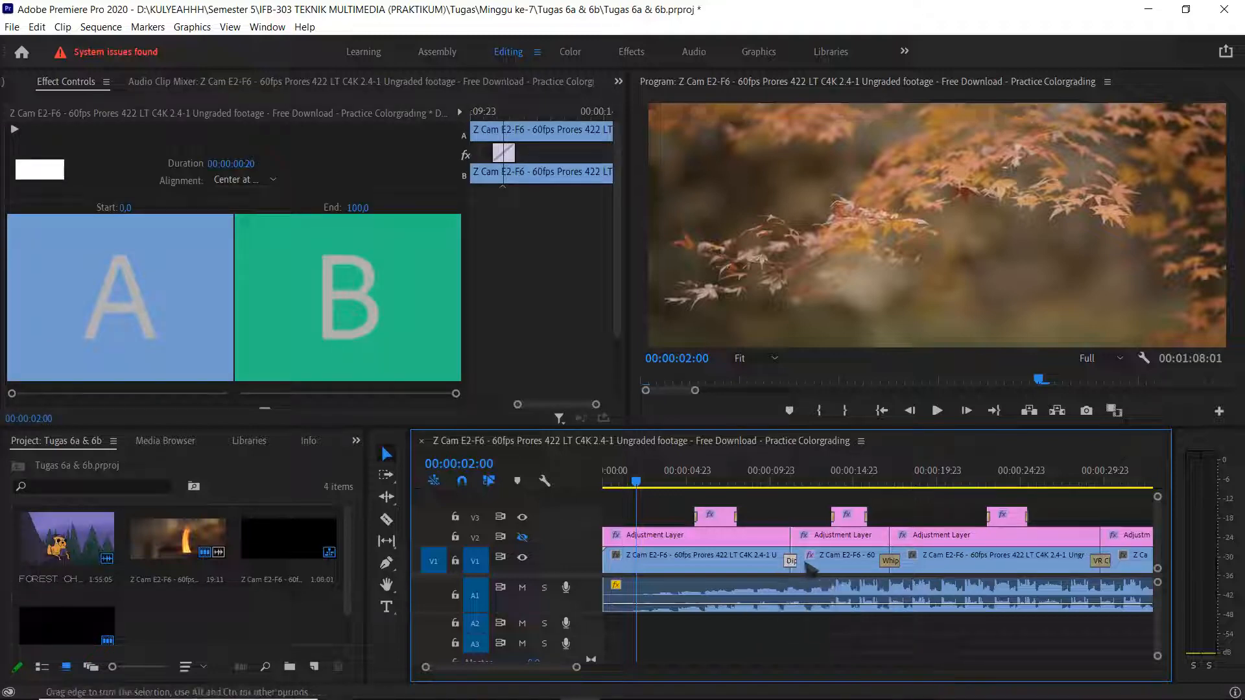
{"action": "left_click", "coordinate": [890, 561]}
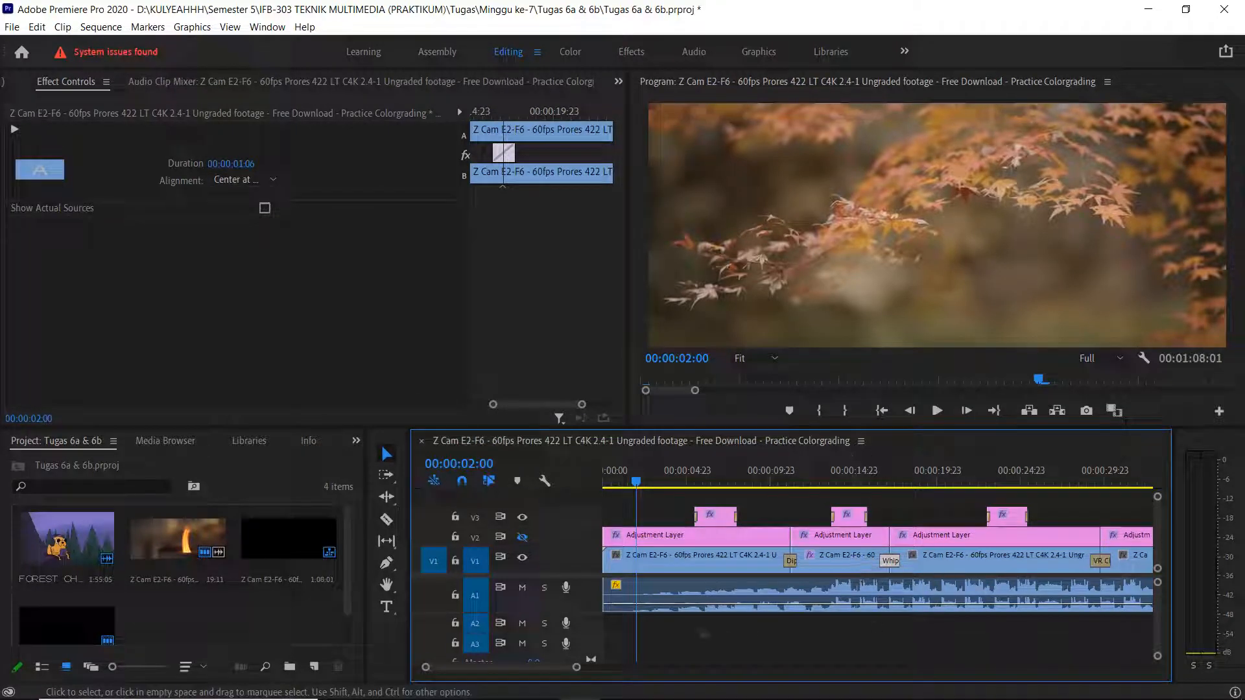
{"action": "scroll", "coordinate": [745, 631], "scroll_direction": "down", "scroll_amount": 5}
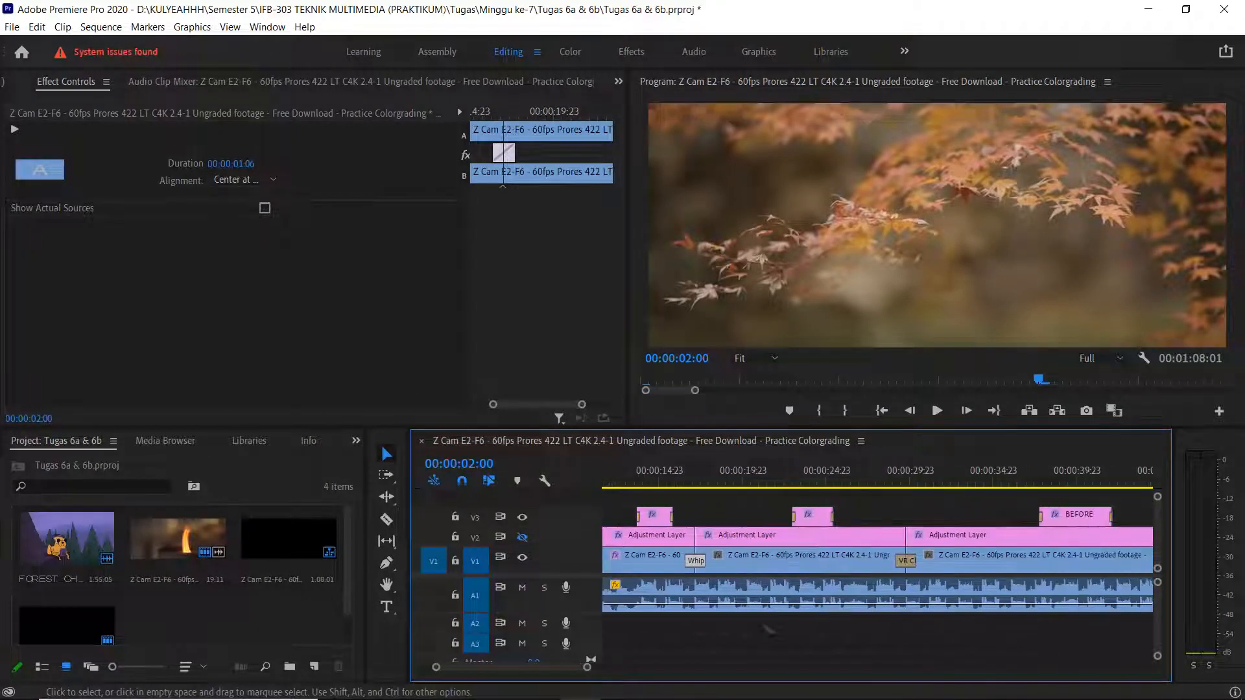
{"action": "scroll", "coordinate": [767, 629], "scroll_direction": "down", "scroll_amount": 3}
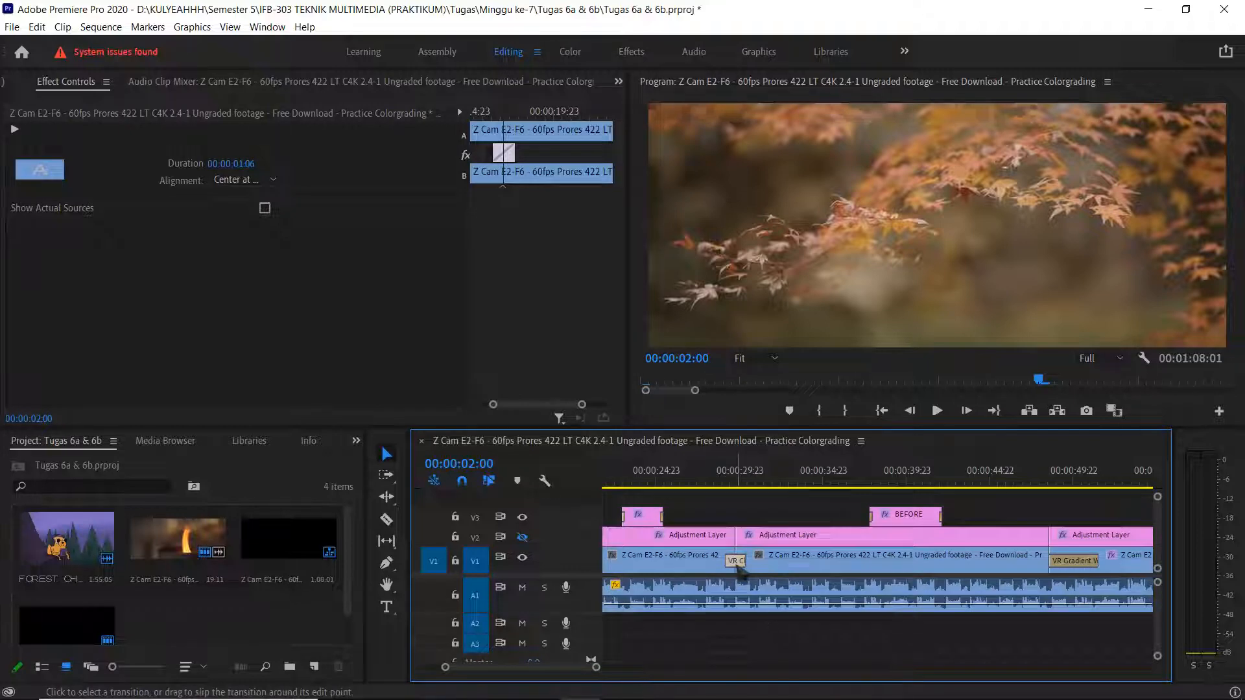
{"action": "left_click", "coordinate": [739, 564]}
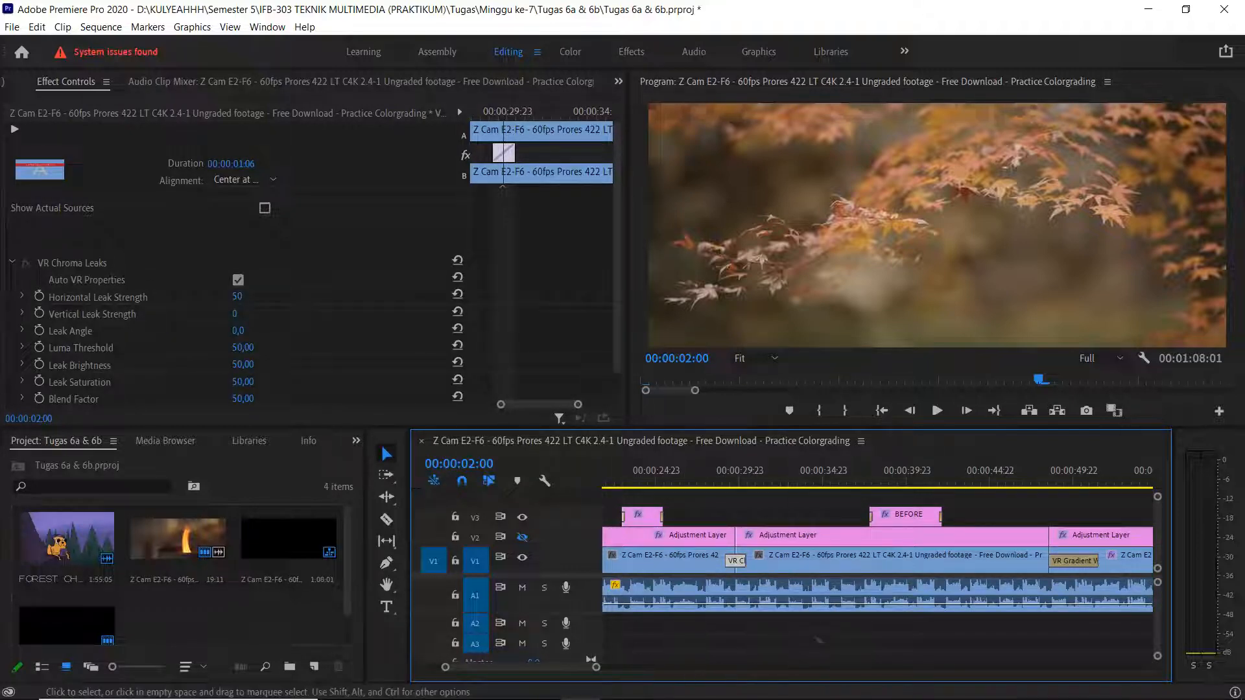
{"action": "scroll", "coordinate": [810, 622], "scroll_direction": "down", "scroll_amount": 3}
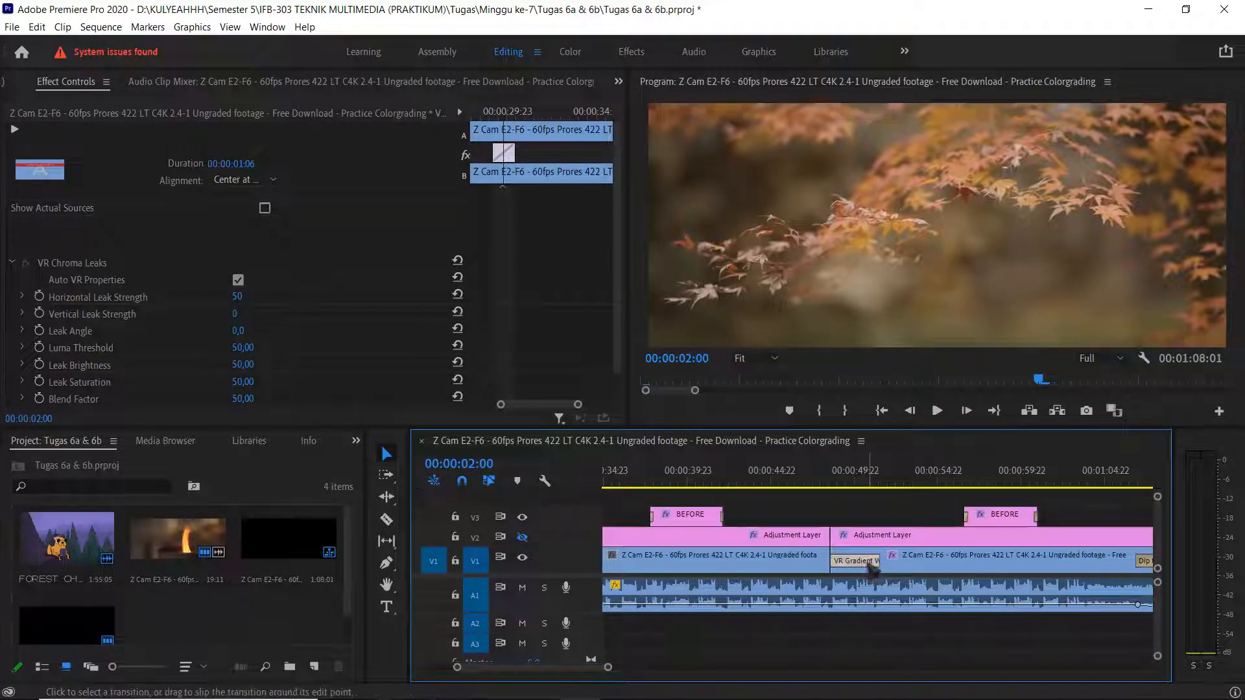
{"action": "left_click", "coordinate": [857, 561]}
{"action": "scroll", "coordinate": [863, 551], "scroll_direction": "down", "scroll_amount": 3}
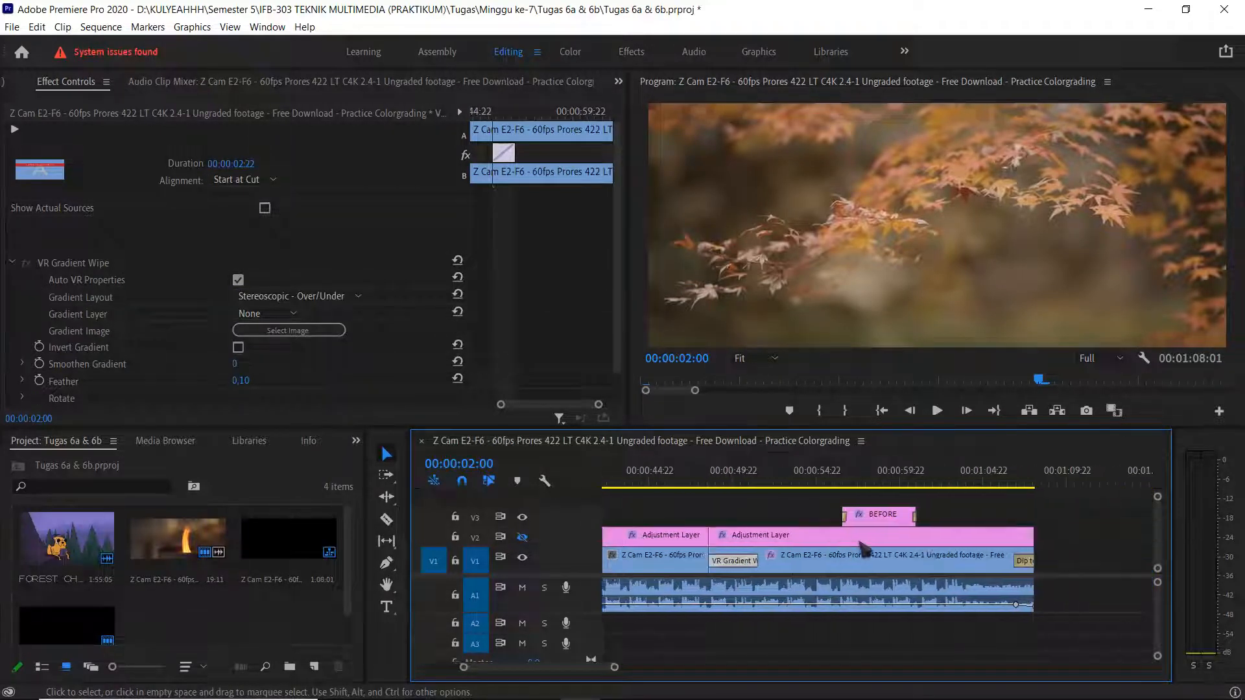
{"action": "left_click", "coordinate": [928, 563]}
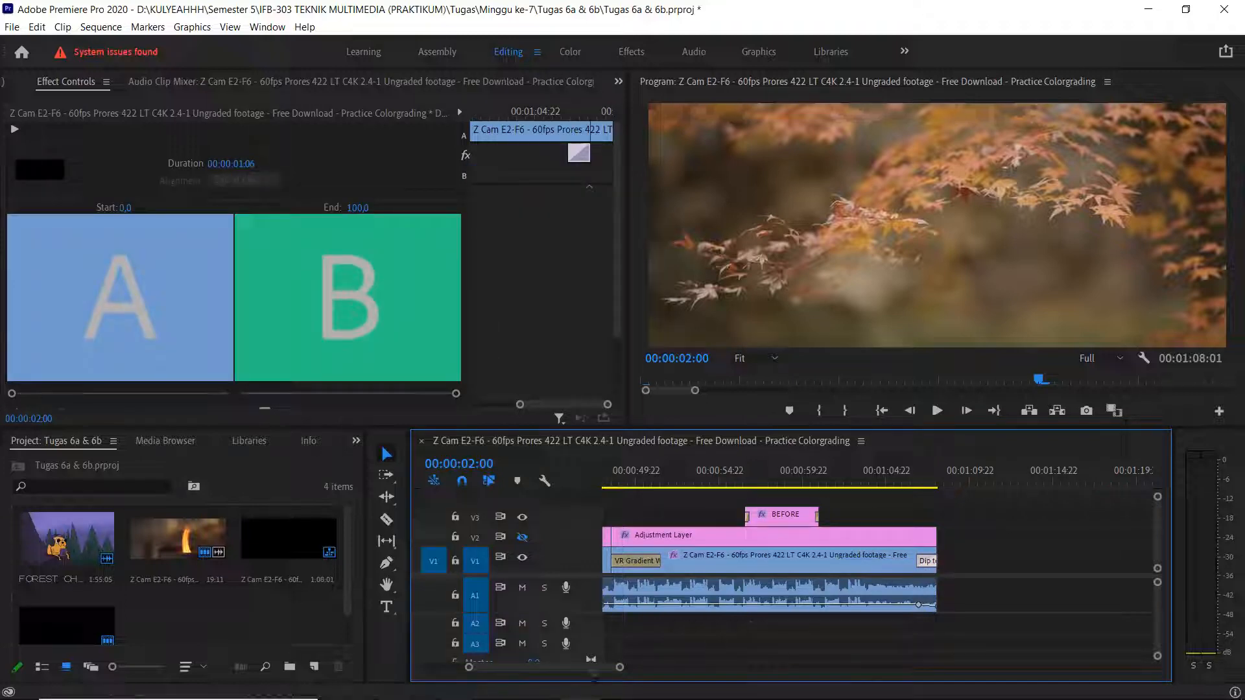
{"action": "scroll", "coordinate": [878, 557], "scroll_direction": "up", "scroll_amount": 15}
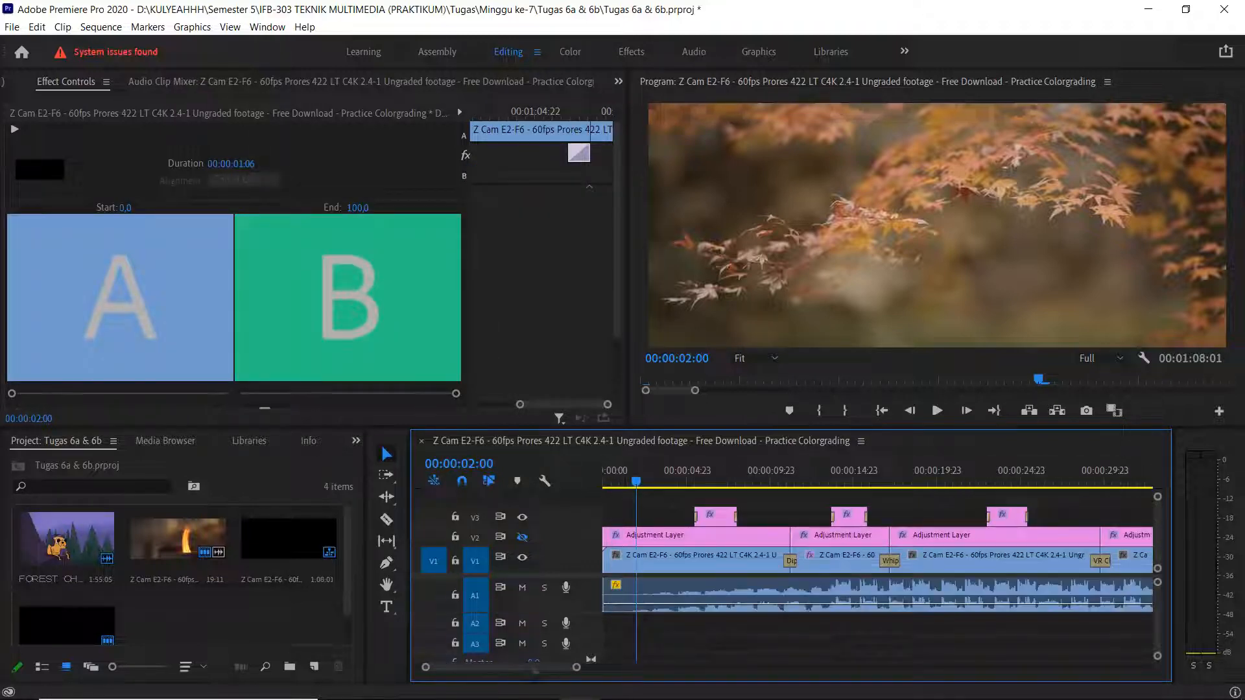
Step: Inspect the text settings of the first title graphic on V3, and review the available Dissolve video transitions
{"action": "left_click", "coordinate": [711, 522]}
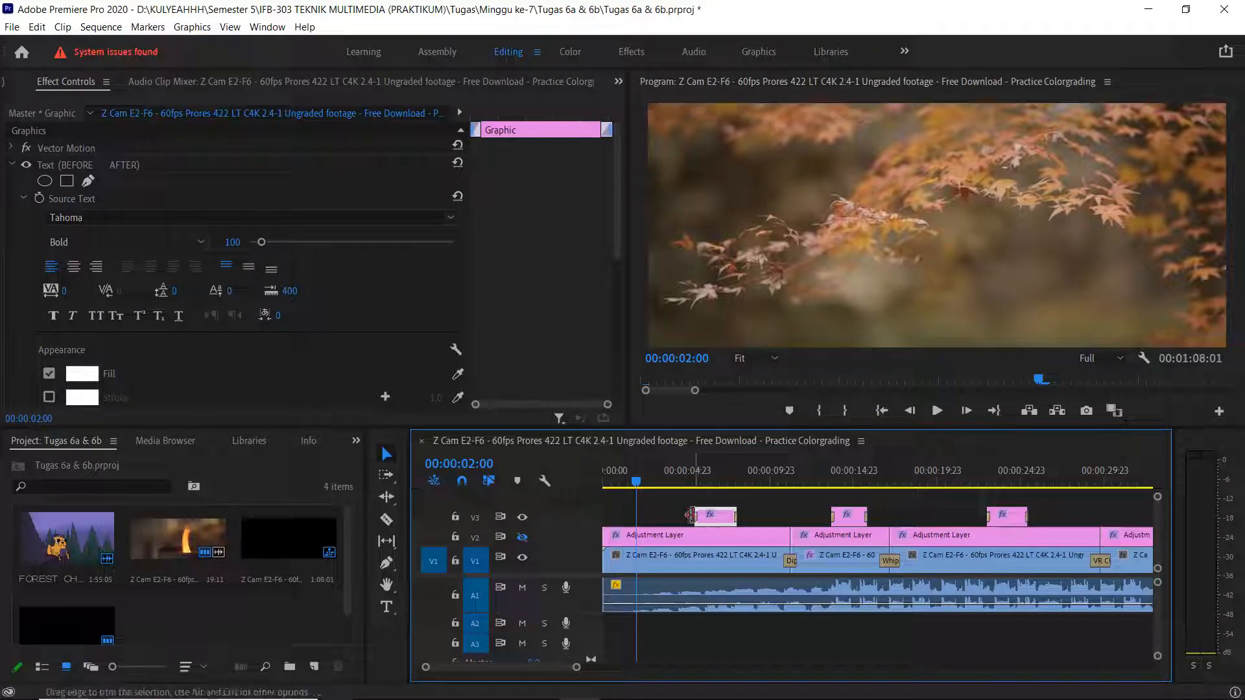
{"action": "scroll", "coordinate": [250, 446], "scroll_direction": "down", "scroll_amount": 5}
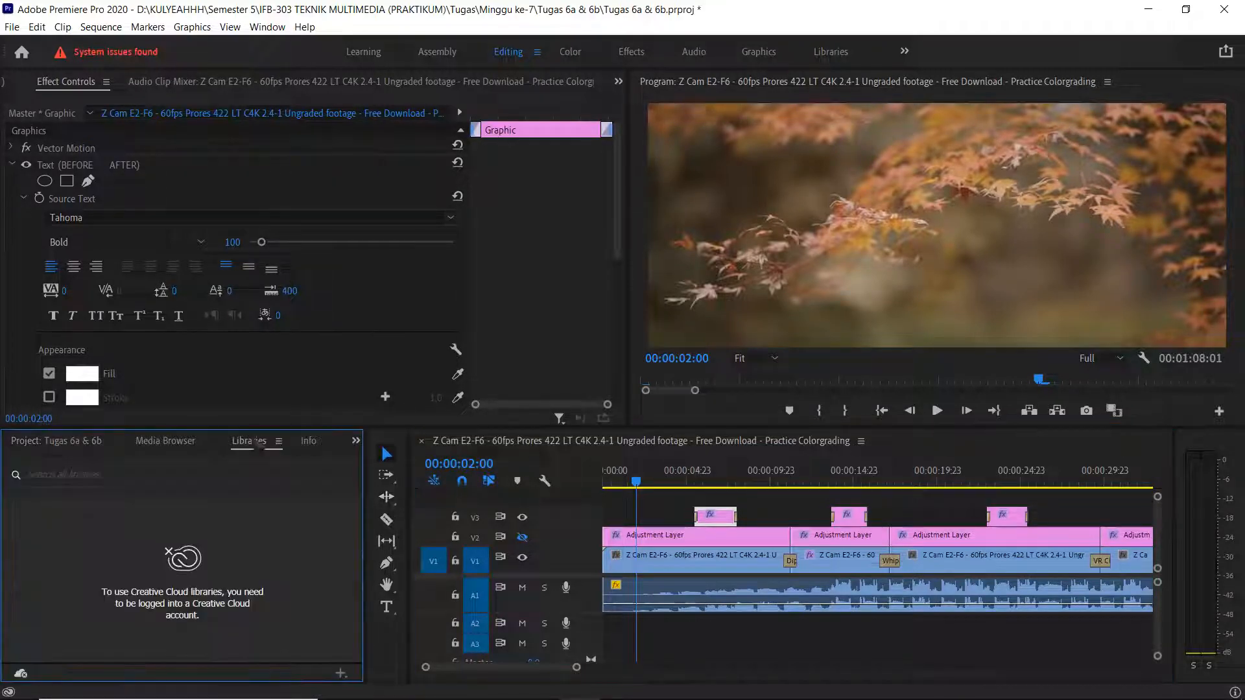
{"action": "left_click", "coordinate": [214, 442]}
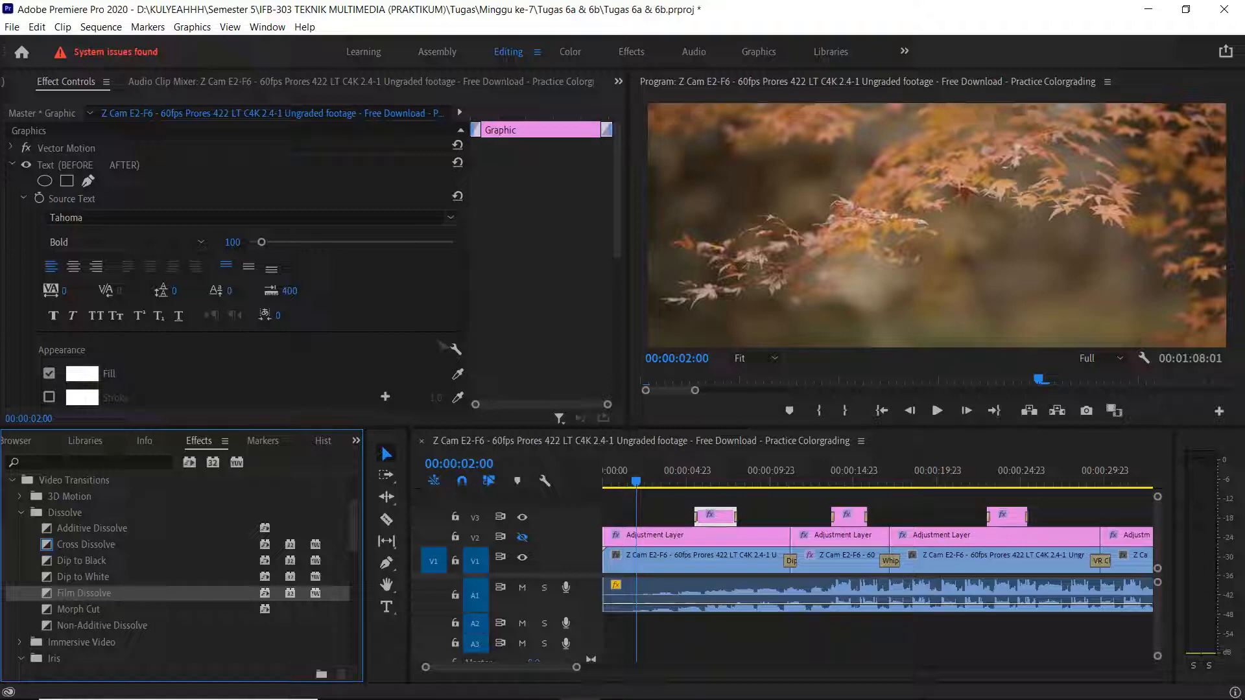
{"action": "scroll", "coordinate": [193, 438], "scroll_direction": "up", "scroll_amount": 4}
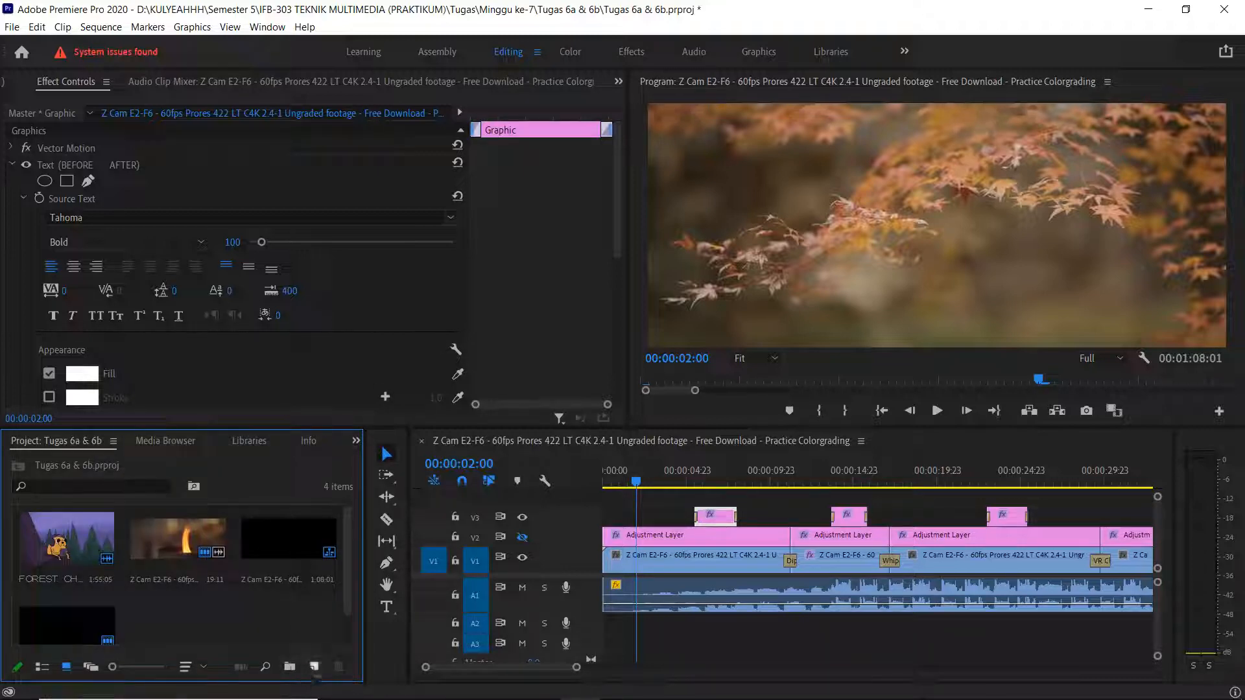
Step: Place the project's existing Adjustment Layer on track V3 near the sequence start, directly before the first title graphic
{"action": "left_click", "coordinate": [314, 667]}
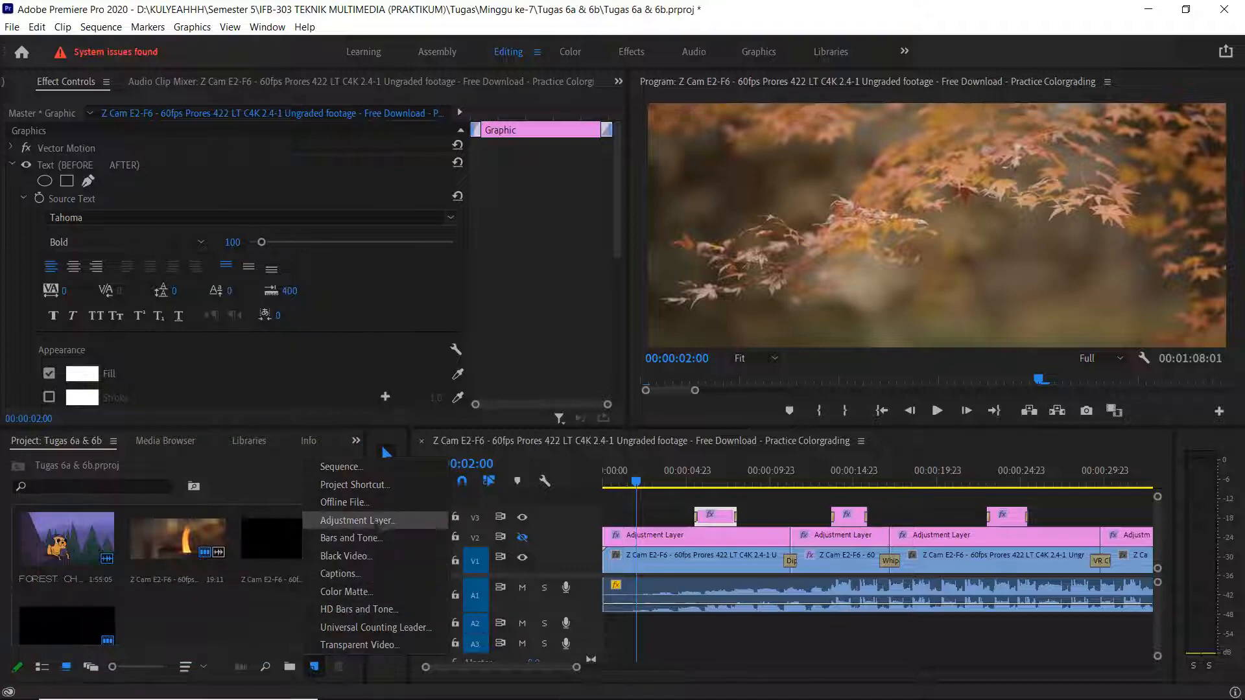
{"action": "left_click", "coordinate": [256, 613]}
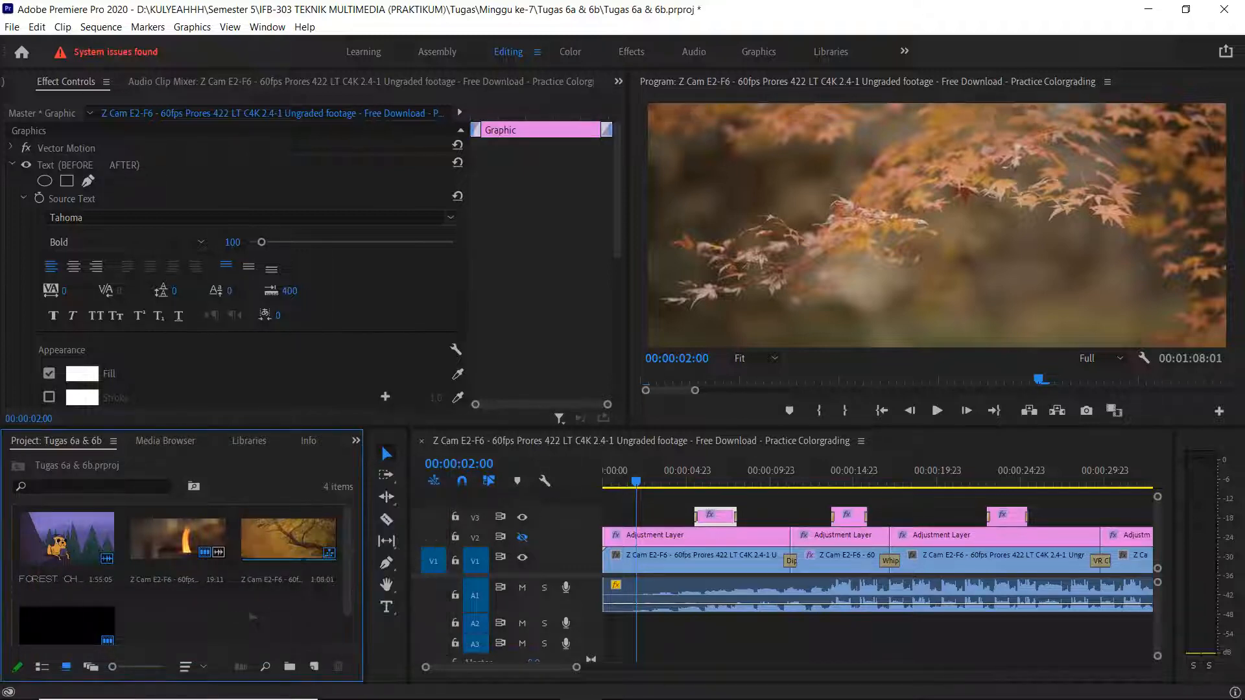
{"action": "scroll", "coordinate": [140, 627], "scroll_direction": "down", "scroll_amount": 1}
{"action": "left_click_drag", "start_coordinate": [62, 599], "coordinate": [620, 515]}
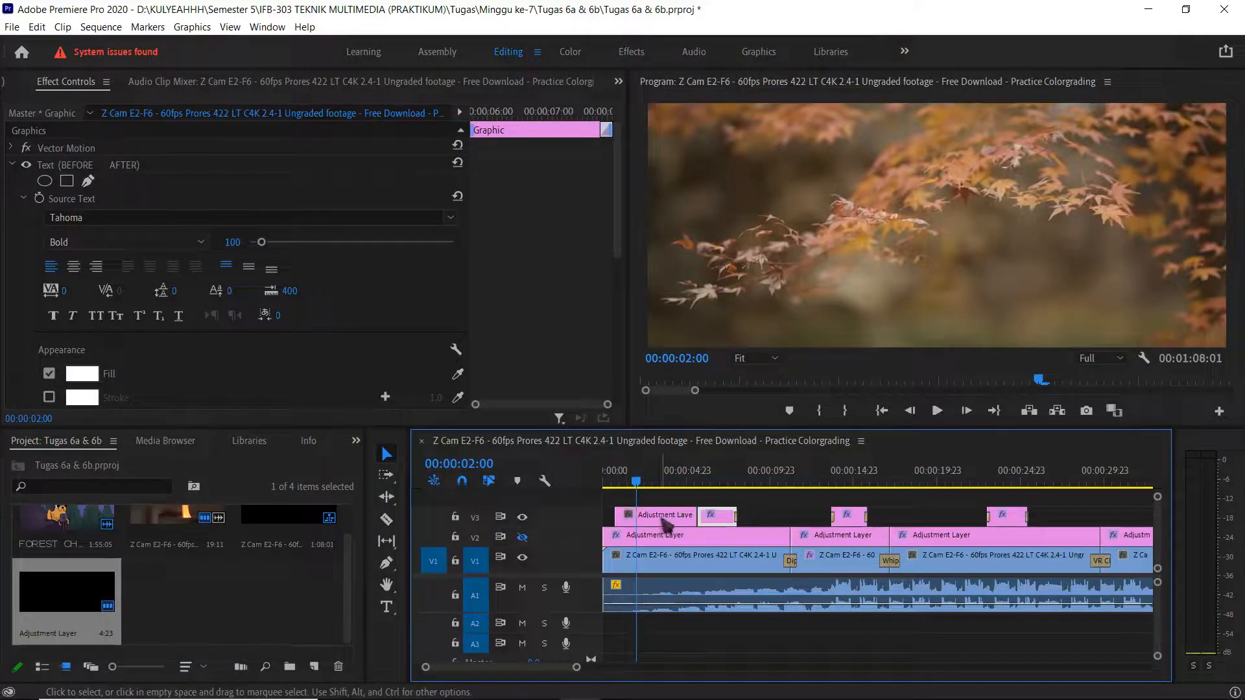
{"action": "left_click", "coordinate": [664, 518]}
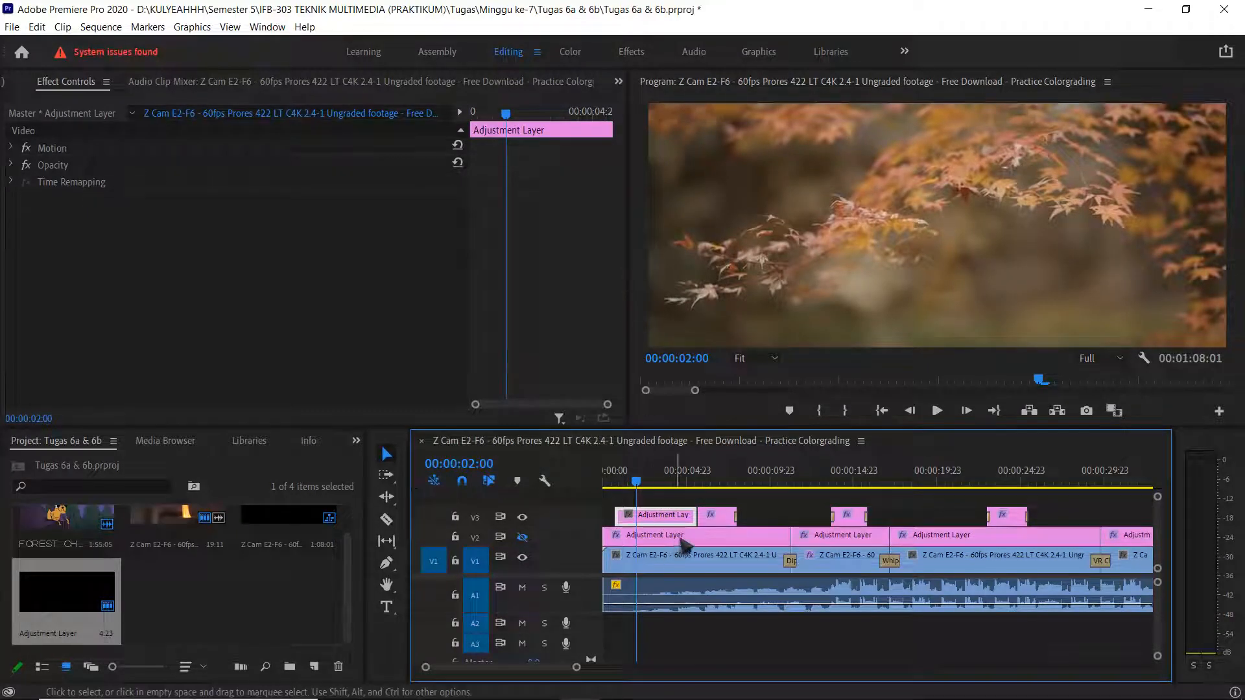
{"action": "left_click", "coordinate": [672, 559]}
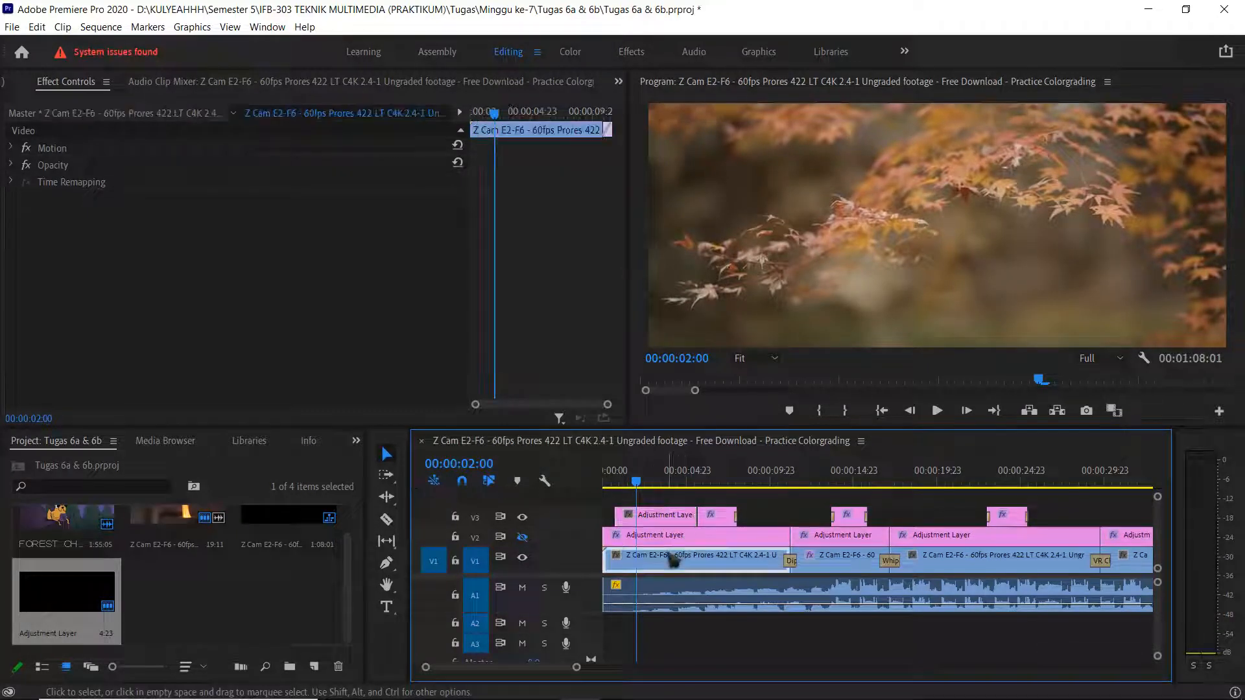
Step: Set the new V3 adjustment layer's Lumetri Basic Correction white balance to temperature 6.2 and tint 2.7
{"action": "left_click", "coordinate": [662, 517]}
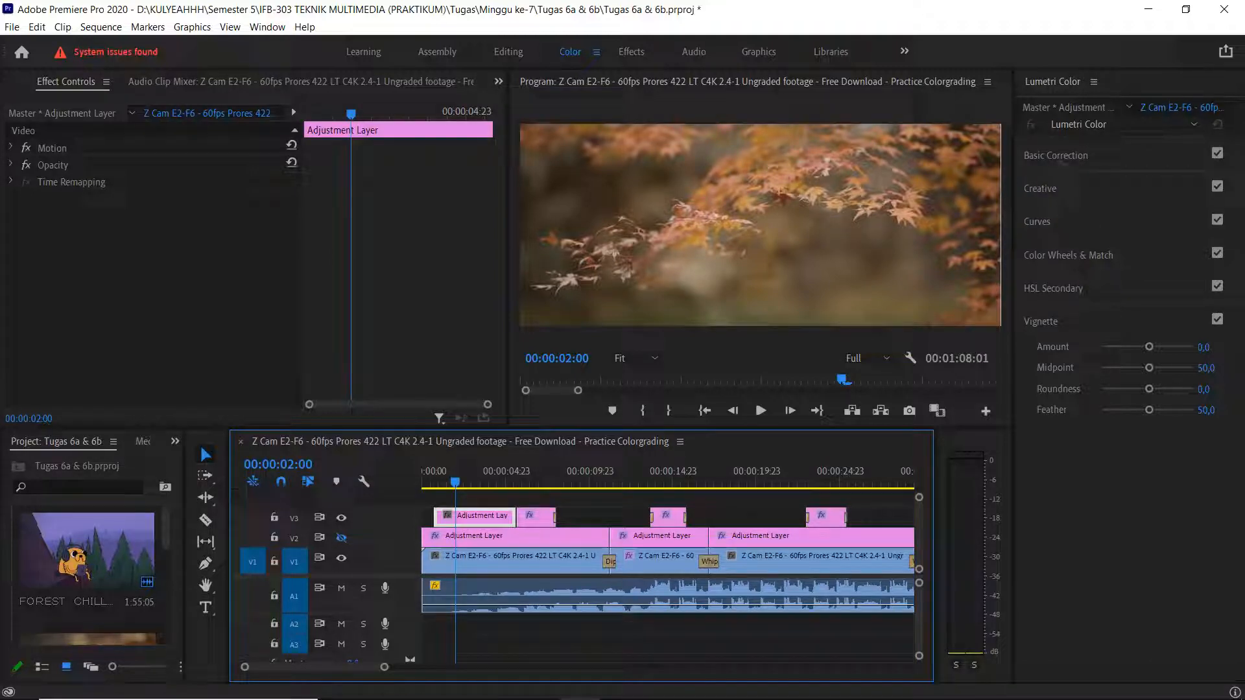
{"action": "left_click", "coordinate": [1063, 159]}
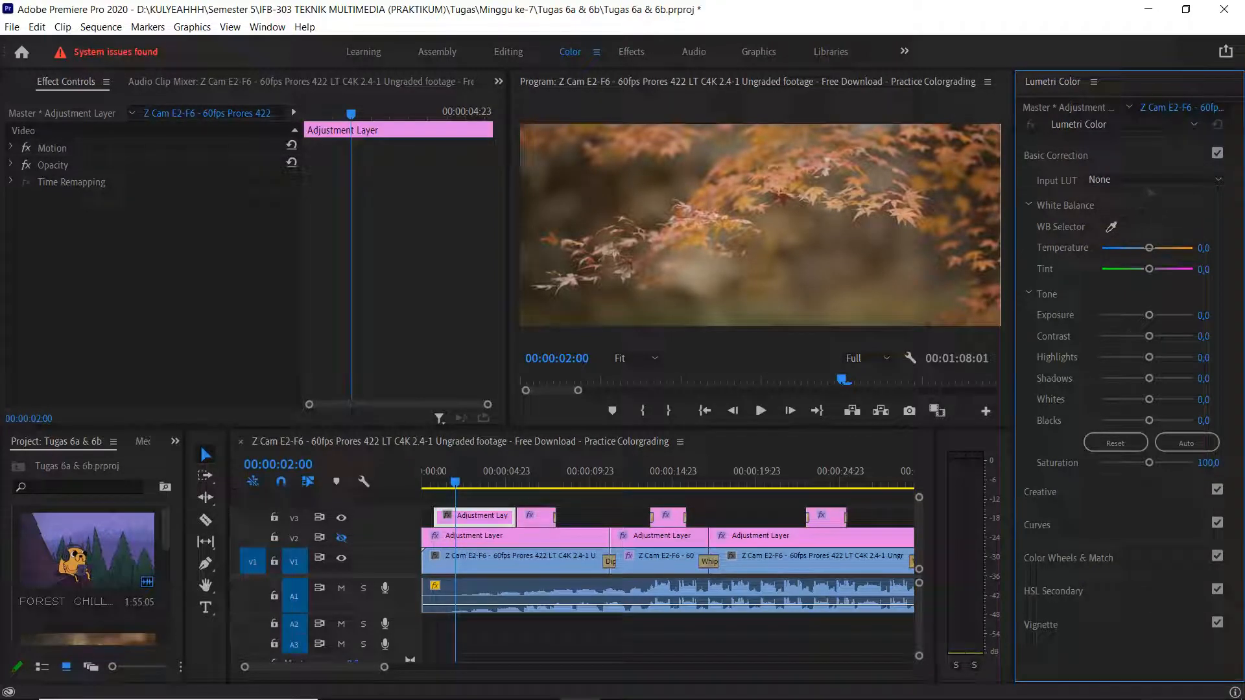
{"action": "left_click", "coordinate": [1150, 181]}
{"action": "left_click", "coordinate": [1149, 185]}
{"action": "left_click_drag", "start_coordinate": [1149, 249], "coordinate": [1207, 254]}
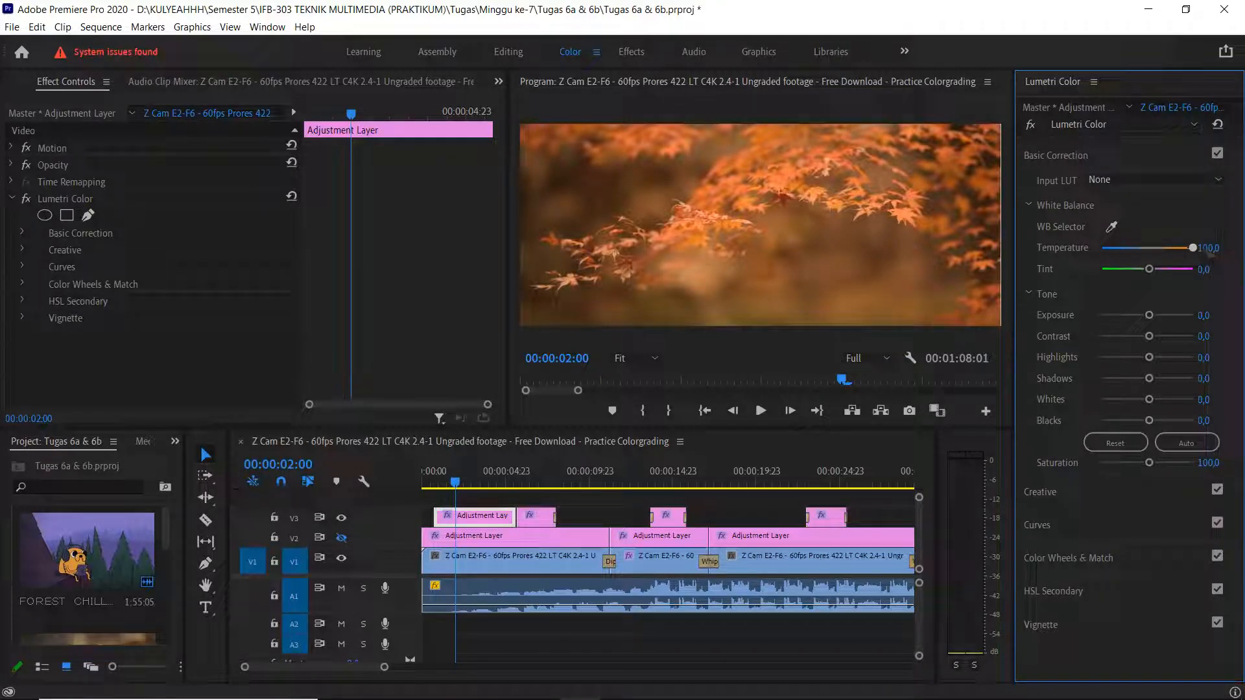
{"action": "left_click_drag", "start_coordinate": [1193, 248], "coordinate": [1100, 248]}
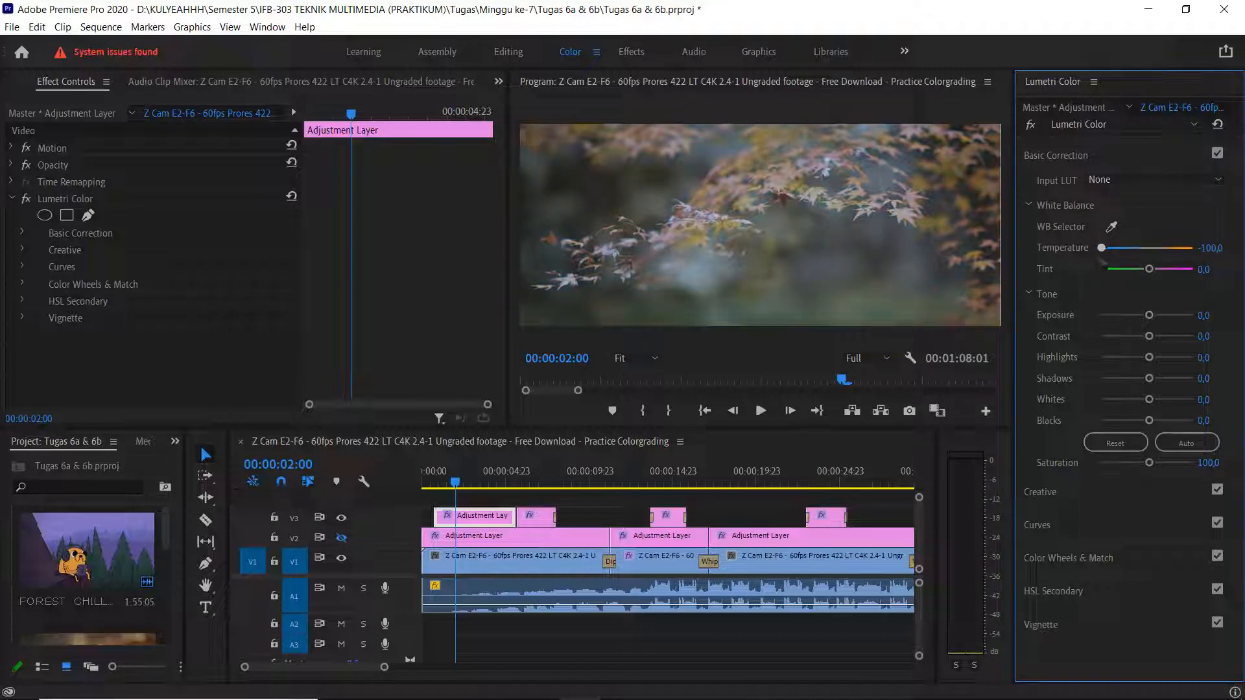
{"action": "left_click_drag", "start_coordinate": [1102, 262], "coordinate": [1151, 267]}
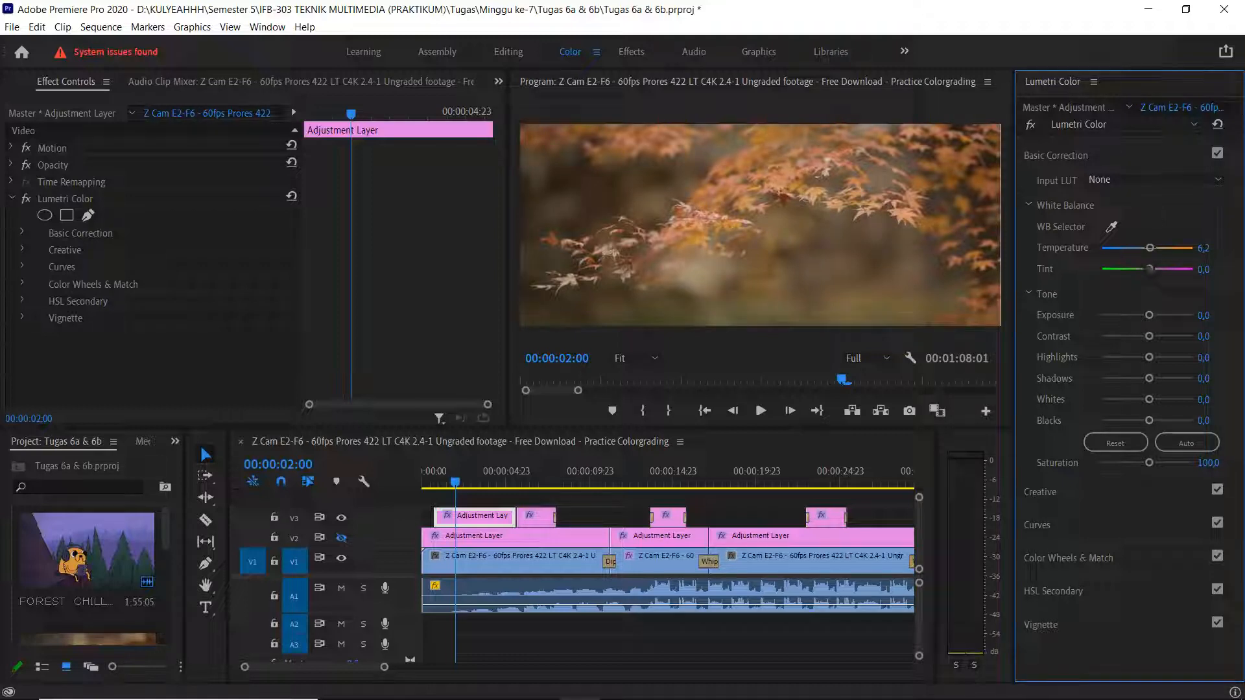
{"action": "mouse_move", "coordinate": [1150, 273]}
{"action": "left_mouse_down"}
{"action": "mouse_move", "coordinate": [1184, 269]}
{"action": "mouse_move", "coordinate": [1100, 269]}
{"action": "mouse_move", "coordinate": [1186, 269]}
{"action": "mouse_move", "coordinate": [1147, 269]}
{"action": "left_mouse_up"}
Step: Try contrast 0.9, highlights 2.7 and shadows raised to 100 and then lowered below zero, and reset the tone values
{"action": "mouse_move", "coordinate": [1149, 315]}
{"action": "left_mouse_down"}
{"action": "mouse_move", "coordinate": [1201, 318]}
{"action": "mouse_move", "coordinate": [1103, 317]}
{"action": "mouse_move", "coordinate": [1149, 317]}
{"action": "left_mouse_up"}
{"action": "mouse_move", "coordinate": [1157, 344]}
{"action": "left_mouse_down"}
{"action": "mouse_move", "coordinate": [1211, 346]}
{"action": "mouse_move", "coordinate": [1112, 350]}
{"action": "mouse_move", "coordinate": [1207, 352]}
{"action": "mouse_move", "coordinate": [1151, 350]}
{"action": "mouse_move", "coordinate": [1148, 338]}
{"action": "mouse_move", "coordinate": [1192, 357]}
{"action": "mouse_move", "coordinate": [1101, 358]}
{"action": "mouse_move", "coordinate": [1205, 368]}
{"action": "mouse_move", "coordinate": [1086, 361]}
{"action": "mouse_move", "coordinate": [1148, 357]}
{"action": "left_mouse_up"}
{"action": "left_click_drag", "start_coordinate": [1149, 379], "coordinate": [1192, 379]}
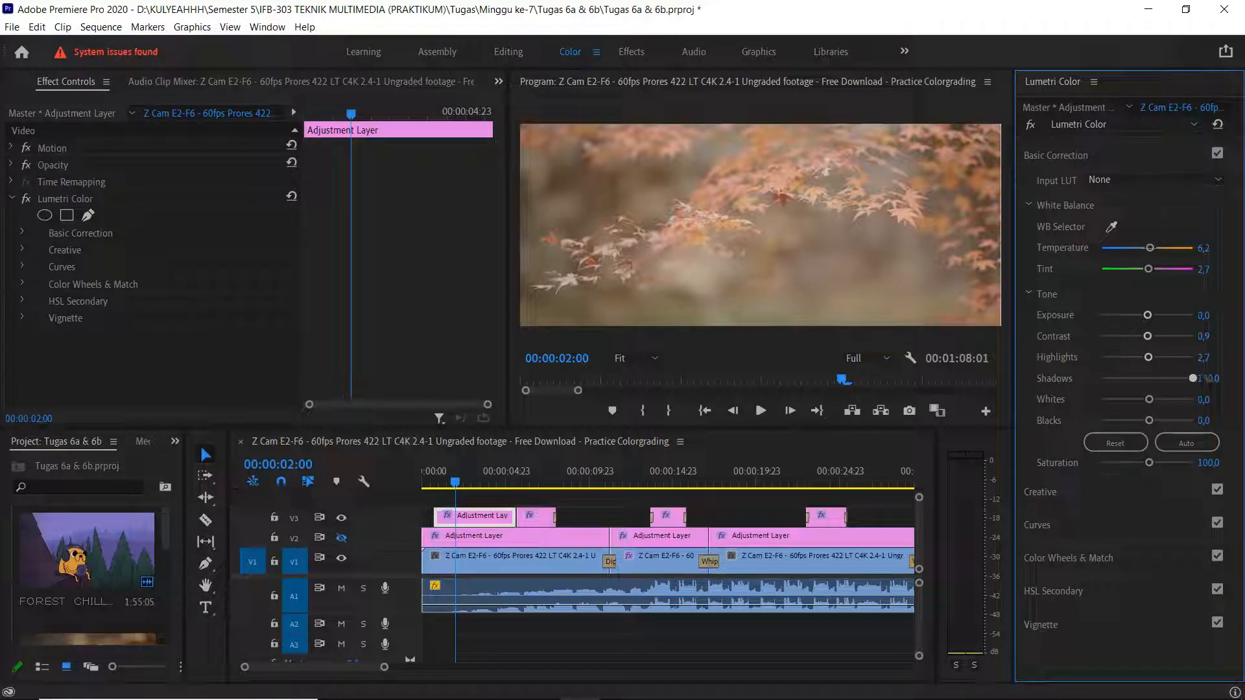
{"action": "left_click_drag", "start_coordinate": [1192, 378], "coordinate": [1143, 378]}
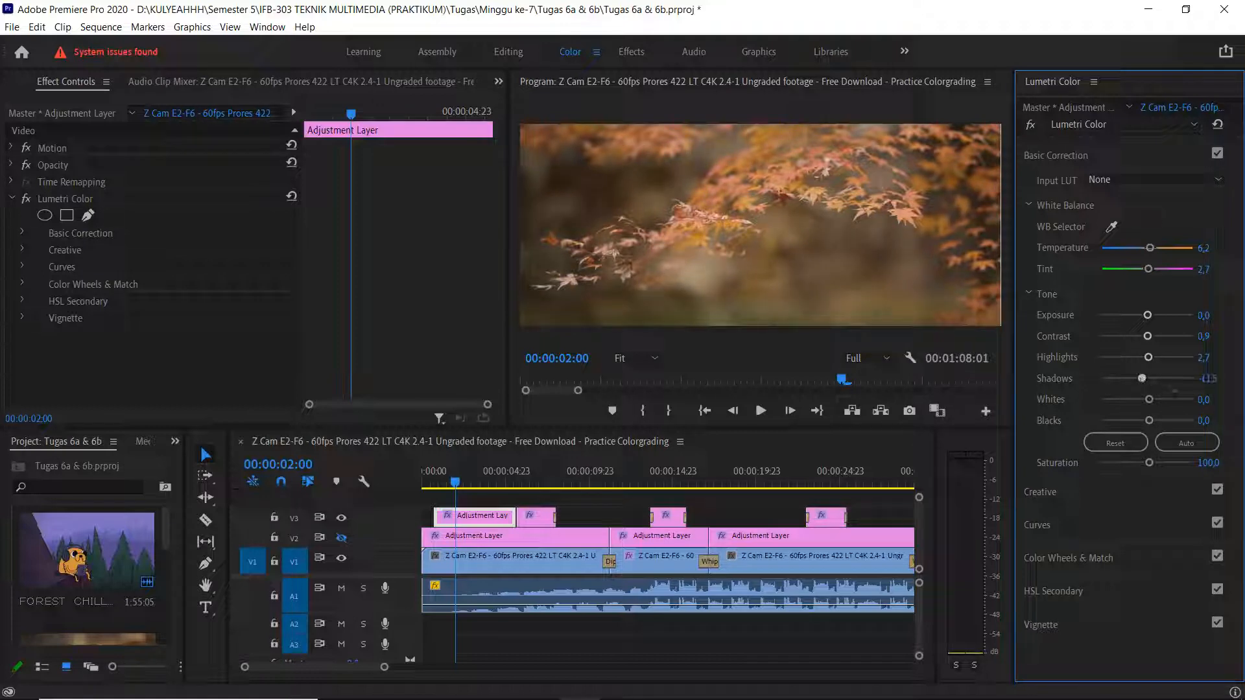
{"action": "left_click", "coordinate": [1128, 442]}
Step: Try lowering the blacks to -4.4, and reset the tone values again
{"action": "mouse_move", "coordinate": [1148, 399]}
{"action": "left_mouse_down"}
{"action": "mouse_move", "coordinate": [1235, 410]}
{"action": "mouse_move", "coordinate": [1073, 411]}
{"action": "mouse_move", "coordinate": [1149, 401]}
{"action": "left_mouse_up"}
{"action": "mouse_move", "coordinate": [1149, 420]}
{"action": "left_mouse_down"}
{"action": "mouse_move", "coordinate": [1192, 420]}
{"action": "mouse_move", "coordinate": [1125, 420]}
{"action": "mouse_move", "coordinate": [1144, 420]}
{"action": "left_mouse_up"}
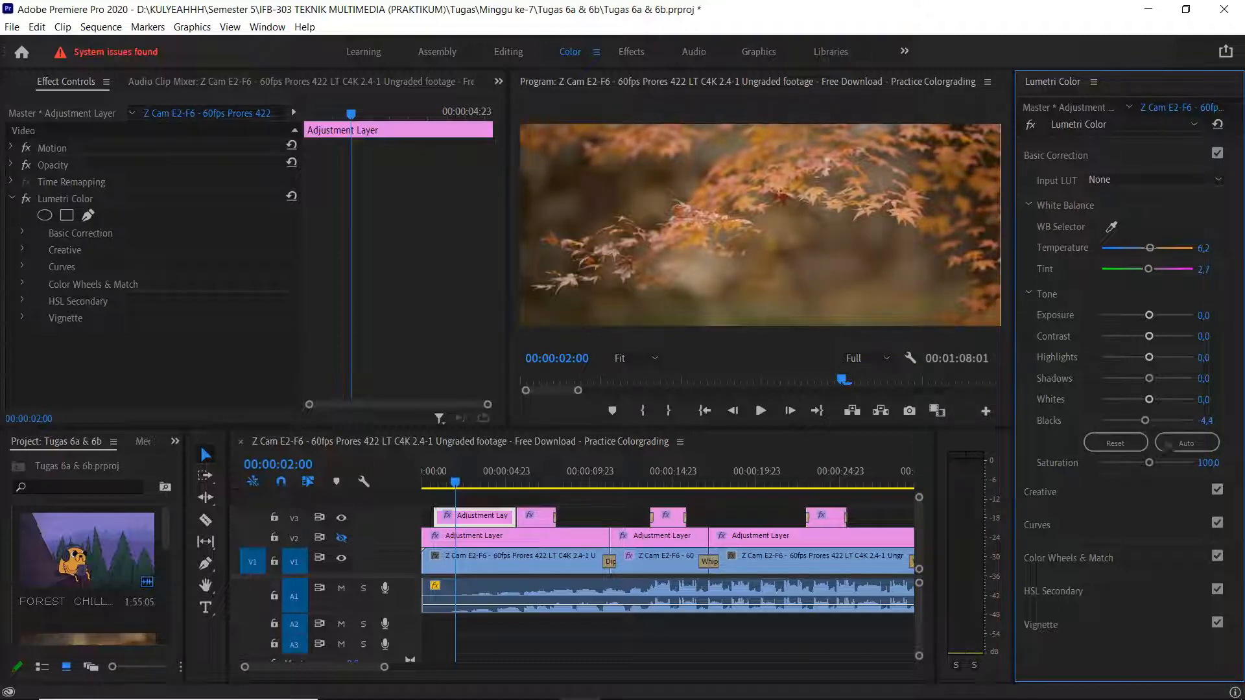
{"action": "left_click", "coordinate": [1135, 446]}
Step: Try Basic Correction saturation at 200, 0 and 81.4, and set it back to 100
{"action": "left_click_drag", "start_coordinate": [1149, 462], "coordinate": [1193, 462]}
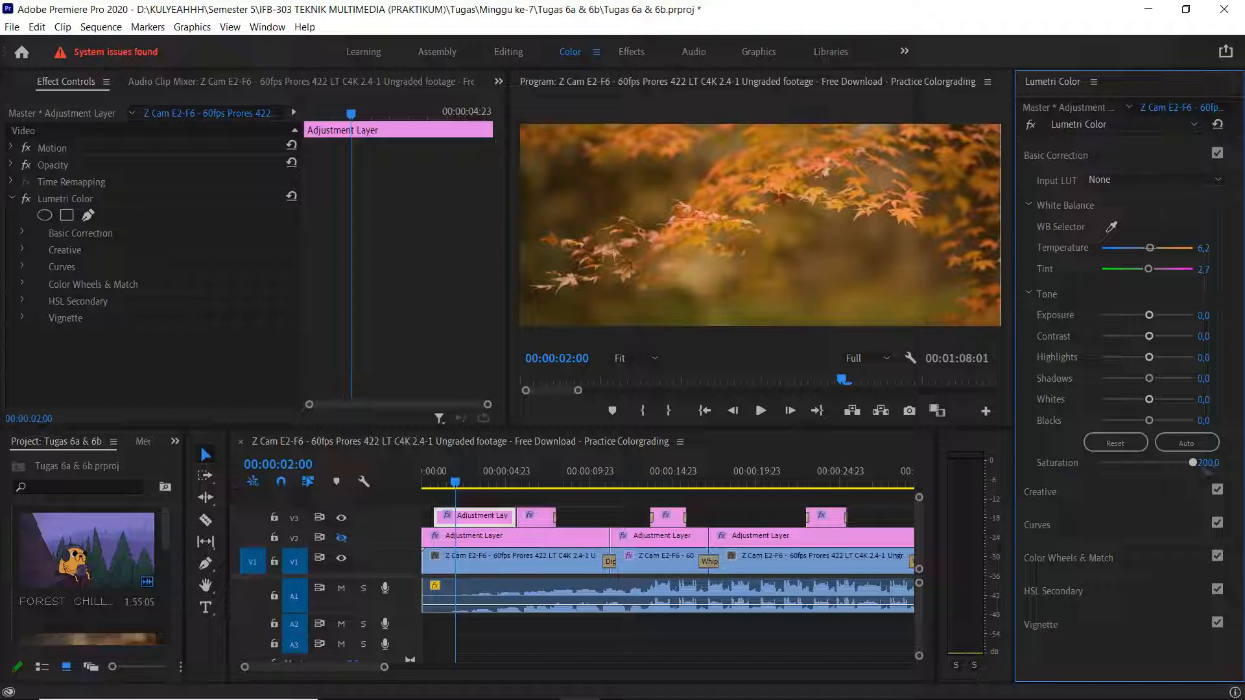
{"action": "left_click_drag", "start_coordinate": [1192, 462], "coordinate": [1088, 478]}
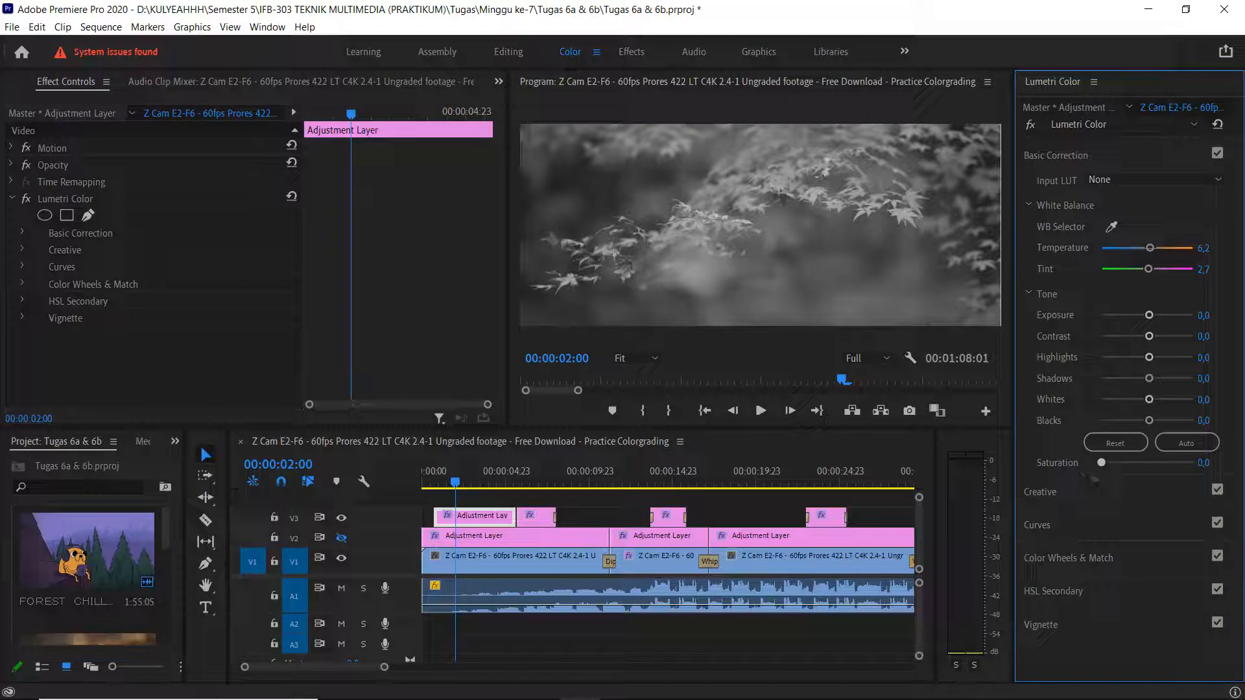
{"action": "left_click_drag", "start_coordinate": [1101, 463], "coordinate": [1137, 463]}
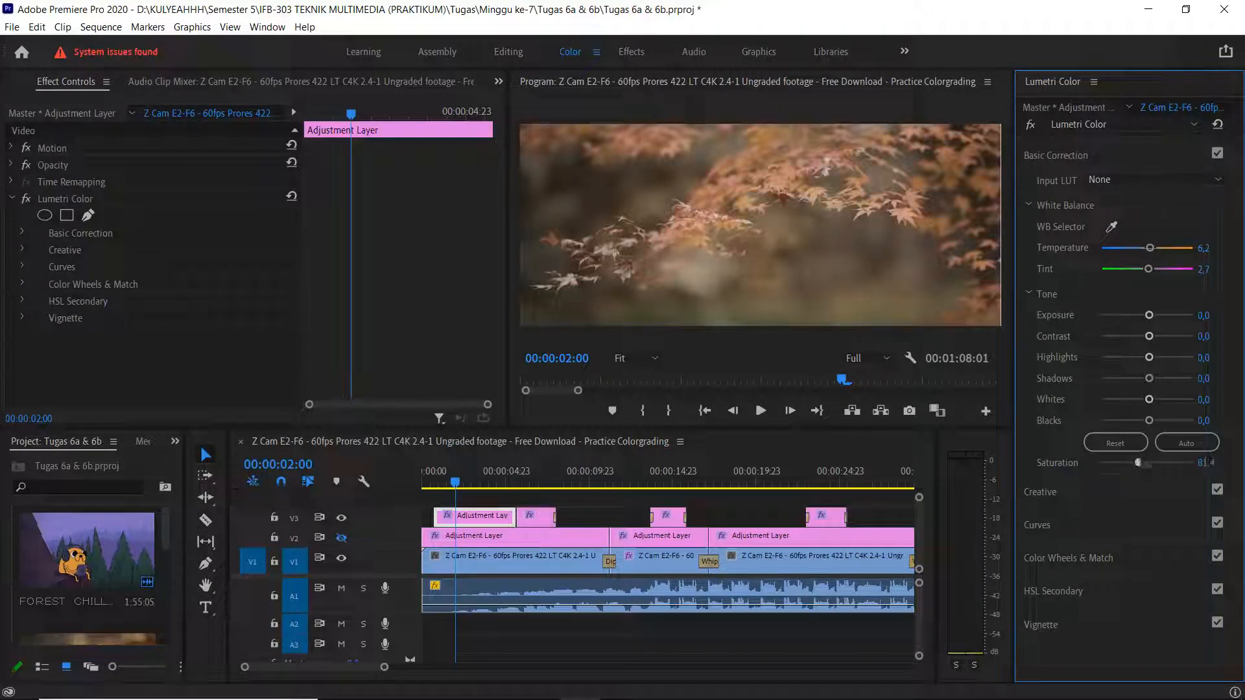
{"action": "left_click", "coordinate": [1205, 462]}
{"action": "type", "text": "100"}
{"action": "key", "text": "Return"}
Step: In the Lumetri Creative adjustments, set sharpen to 0.9, vibrance to 4.4 and saturation to 95.6
{"action": "left_click", "coordinate": [1053, 492]}
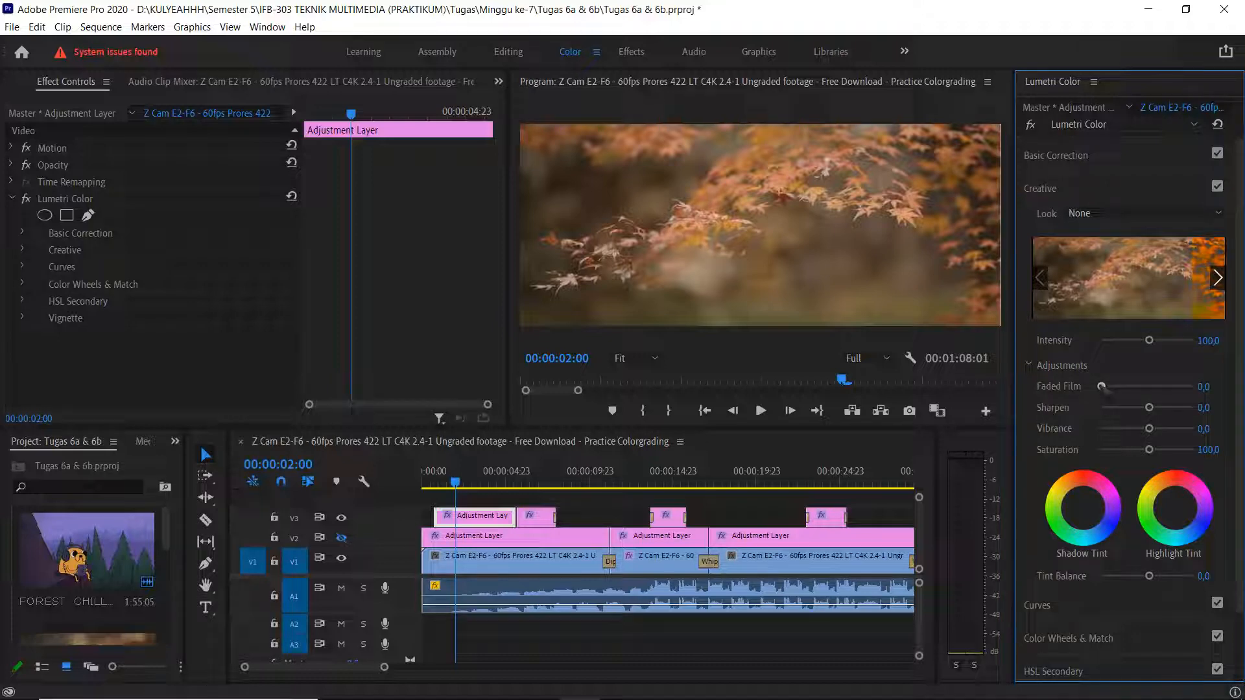
{"action": "mouse_move", "coordinate": [1100, 387]}
{"action": "left_mouse_down"}
{"action": "mouse_move", "coordinate": [1206, 385]}
{"action": "mouse_move", "coordinate": [1105, 385]}
{"action": "left_mouse_up"}
{"action": "mouse_move", "coordinate": [1149, 408]}
{"action": "left_mouse_down"}
{"action": "mouse_move", "coordinate": [1193, 408]}
{"action": "mouse_move", "coordinate": [1112, 408]}
{"action": "mouse_move", "coordinate": [1151, 408]}
{"action": "left_mouse_up"}
{"action": "mouse_move", "coordinate": [1147, 429]}
{"action": "left_mouse_down"}
{"action": "mouse_move", "coordinate": [1098, 428]}
{"action": "mouse_move", "coordinate": [1187, 428]}
{"action": "mouse_move", "coordinate": [1142, 430]}
{"action": "mouse_move", "coordinate": [1193, 450]}
{"action": "mouse_move", "coordinate": [1104, 450]}
{"action": "mouse_move", "coordinate": [1146, 452]}
{"action": "left_mouse_up"}
Step: Shift the Shadow Tint and Highlight Tint slightly off their wheel centres, and raise the Tint Balance close to its maximum
{"action": "scroll", "coordinate": [1122, 470], "scroll_direction": "down", "scroll_amount": 3}
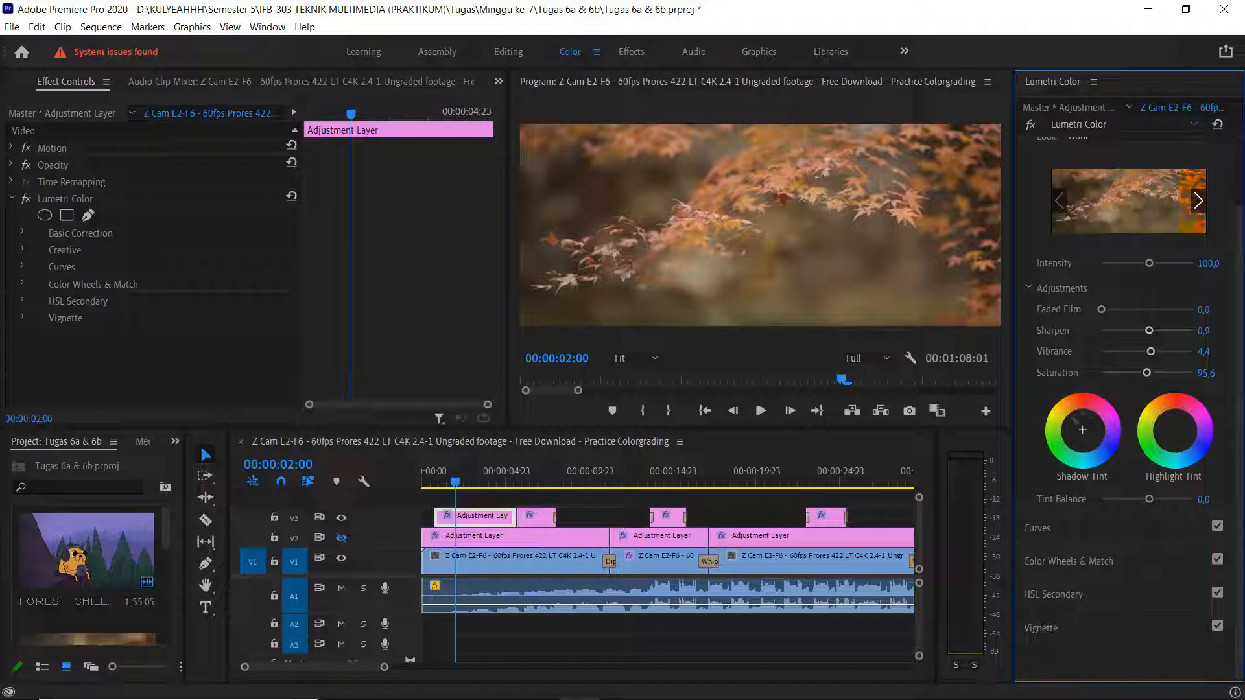
{"action": "left_click_drag", "start_coordinate": [1066, 408], "coordinate": [1083, 439]}
{"action": "left_click_drag", "start_coordinate": [1174, 431], "coordinate": [1177, 431]}
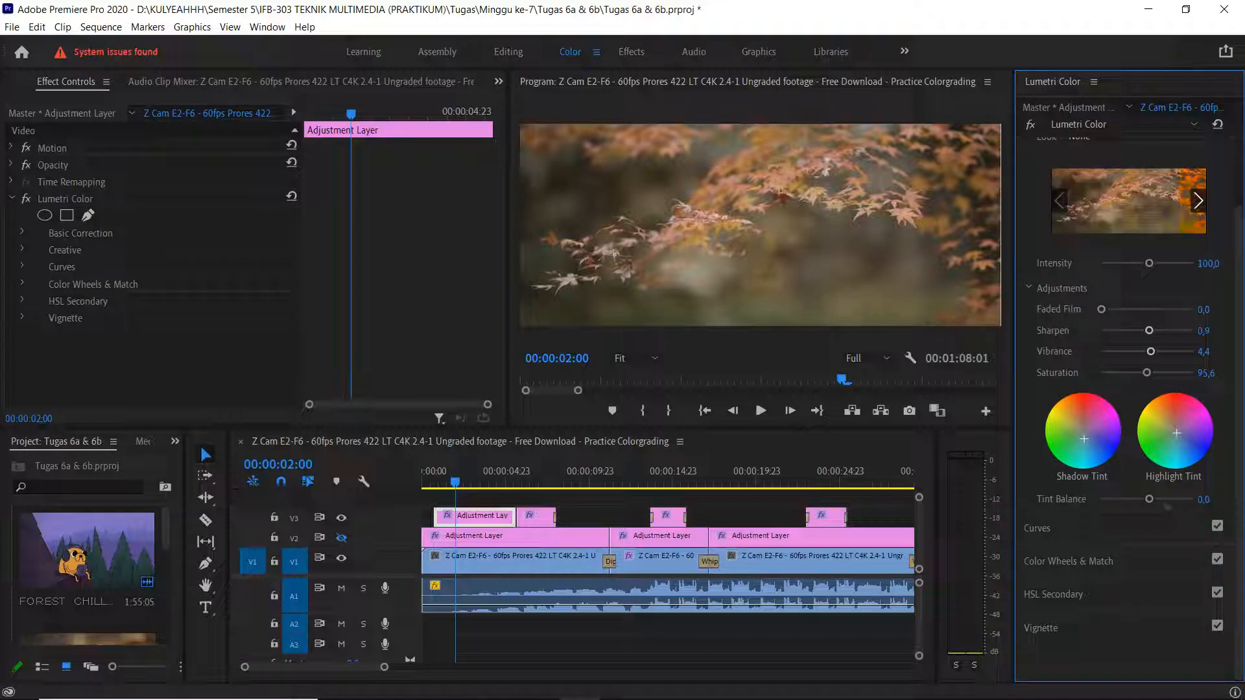
{"action": "mouse_move", "coordinate": [1150, 500]}
{"action": "left_mouse_down"}
{"action": "mouse_move", "coordinate": [1168, 500]}
{"action": "mouse_move", "coordinate": [1152, 500]}
{"action": "left_mouse_up"}
{"action": "left_click", "coordinate": [1212, 500]}
{"action": "left_click", "coordinate": [1215, 497]}
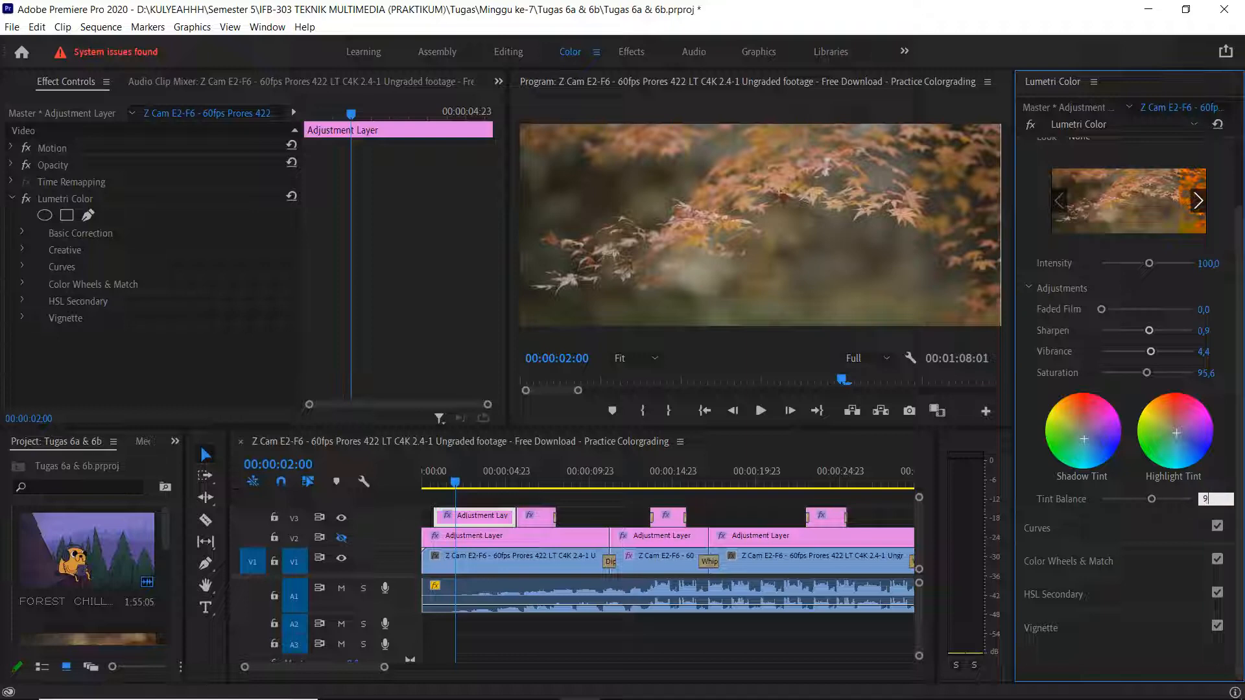
{"action": "key", "text": "Return"}
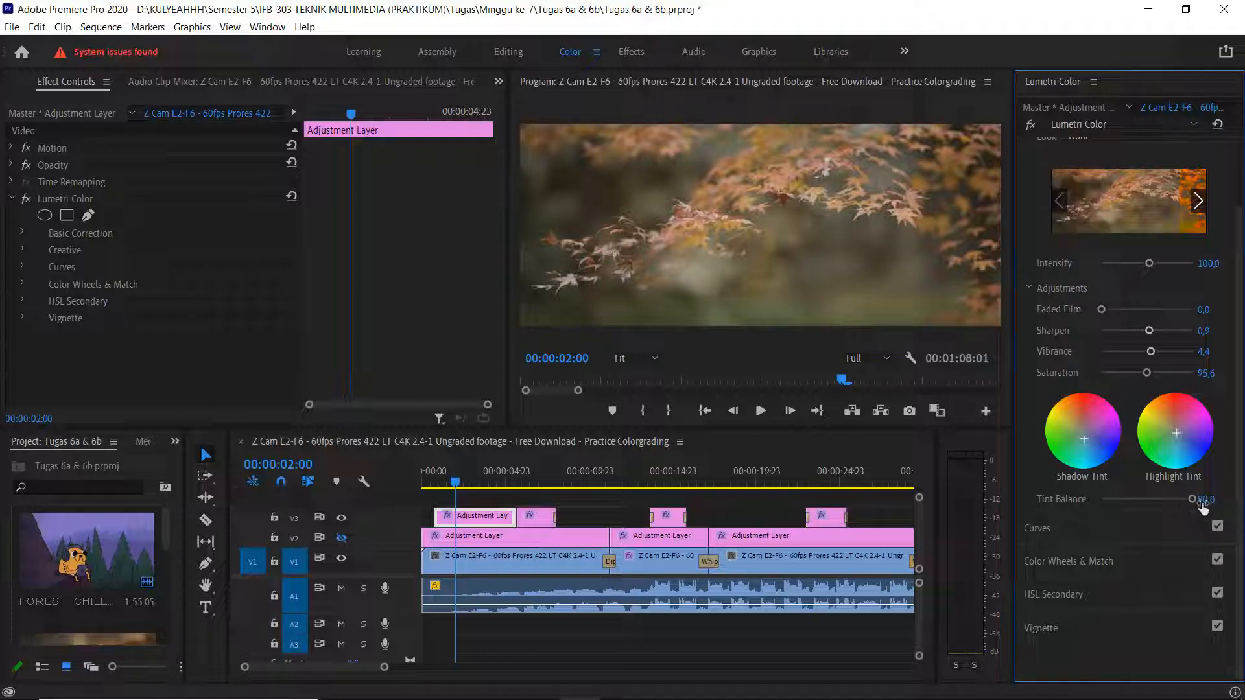
Step: Set the Tint Balance back to 0 in the Creative adjustments
{"action": "left_click", "coordinate": [1214, 496]}
{"action": "type", "text": "0"}
{"action": "key", "text": "Return"}
Step: Open the RGB Curves and view the red, green and blue channels, returning to the white master channel
{"action": "left_click", "coordinate": [1059, 535]}
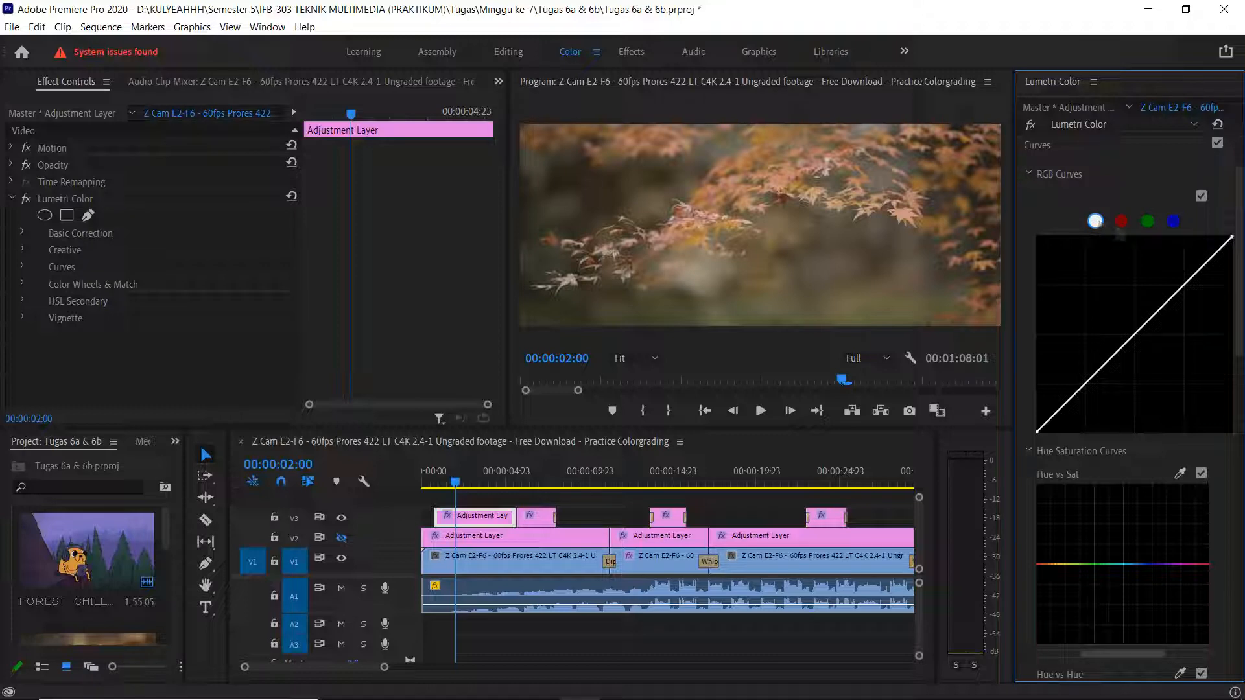
{"action": "left_click", "coordinate": [1122, 223]}
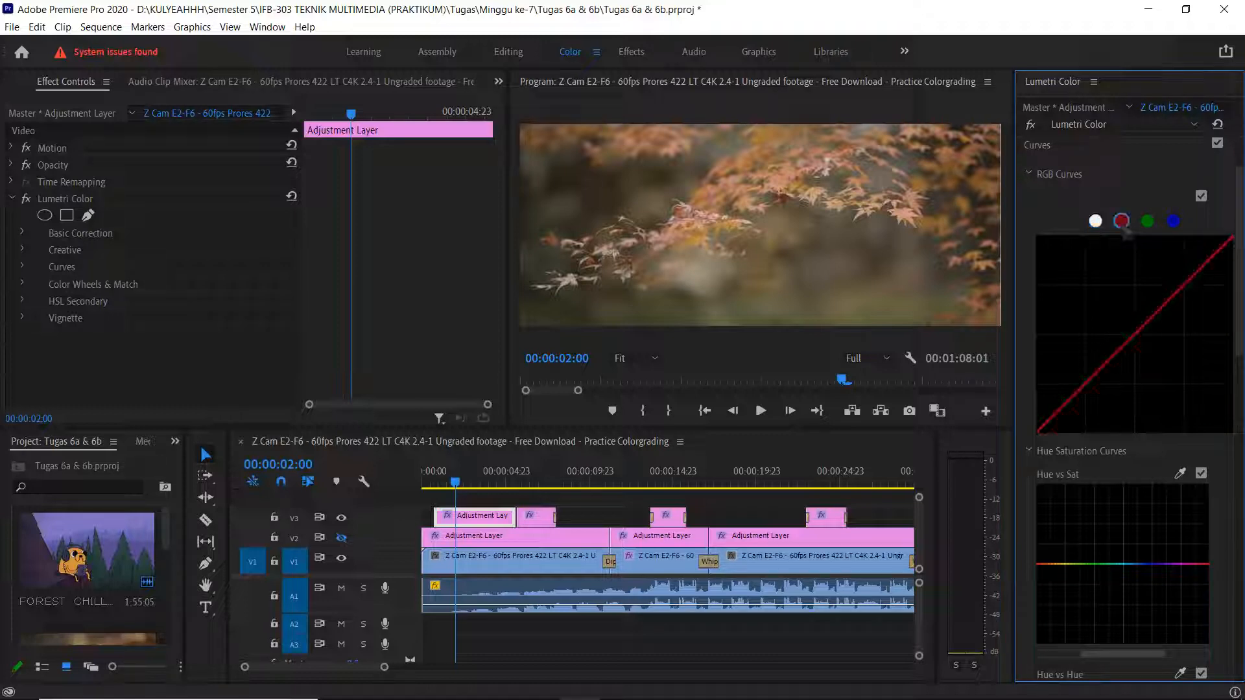
{"action": "left_click", "coordinate": [1153, 227]}
{"action": "left_click", "coordinate": [1174, 222]}
{"action": "left_click", "coordinate": [1095, 221]}
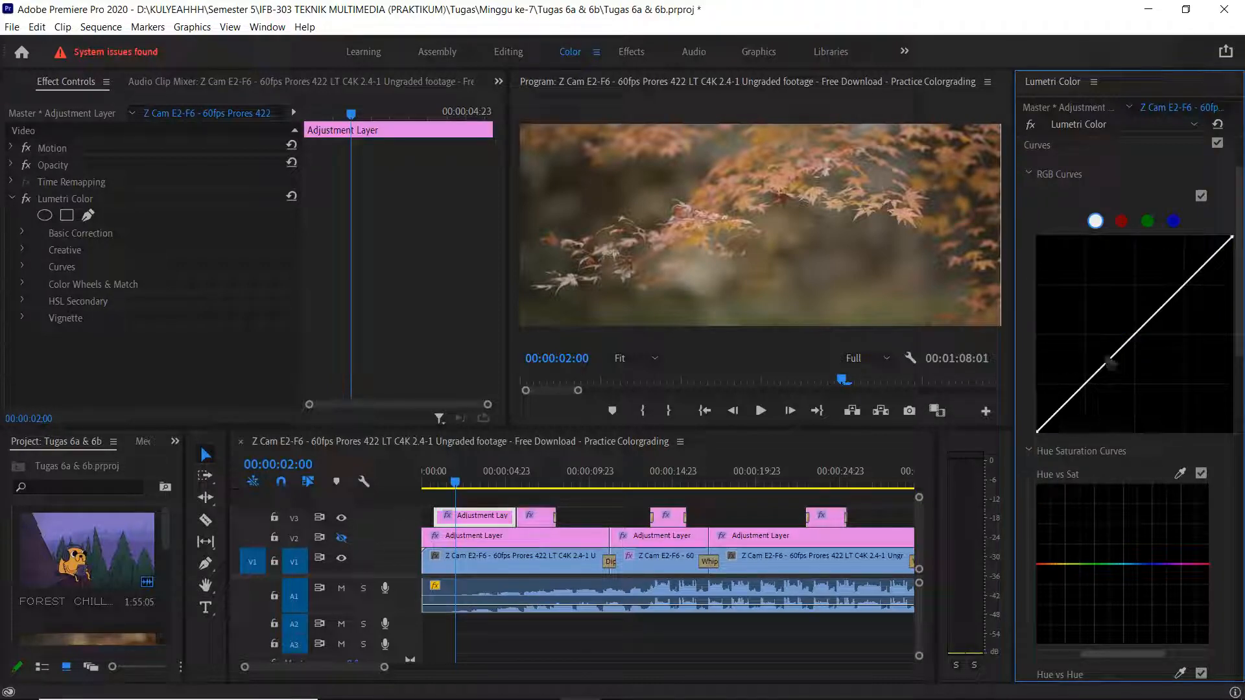
Step: Try brightening, darkening and steep S-curve shapes on the master RGB curve, and undo all of these curve changes
{"action": "left_click_drag", "start_coordinate": [1115, 354], "coordinate": [1081, 327]}
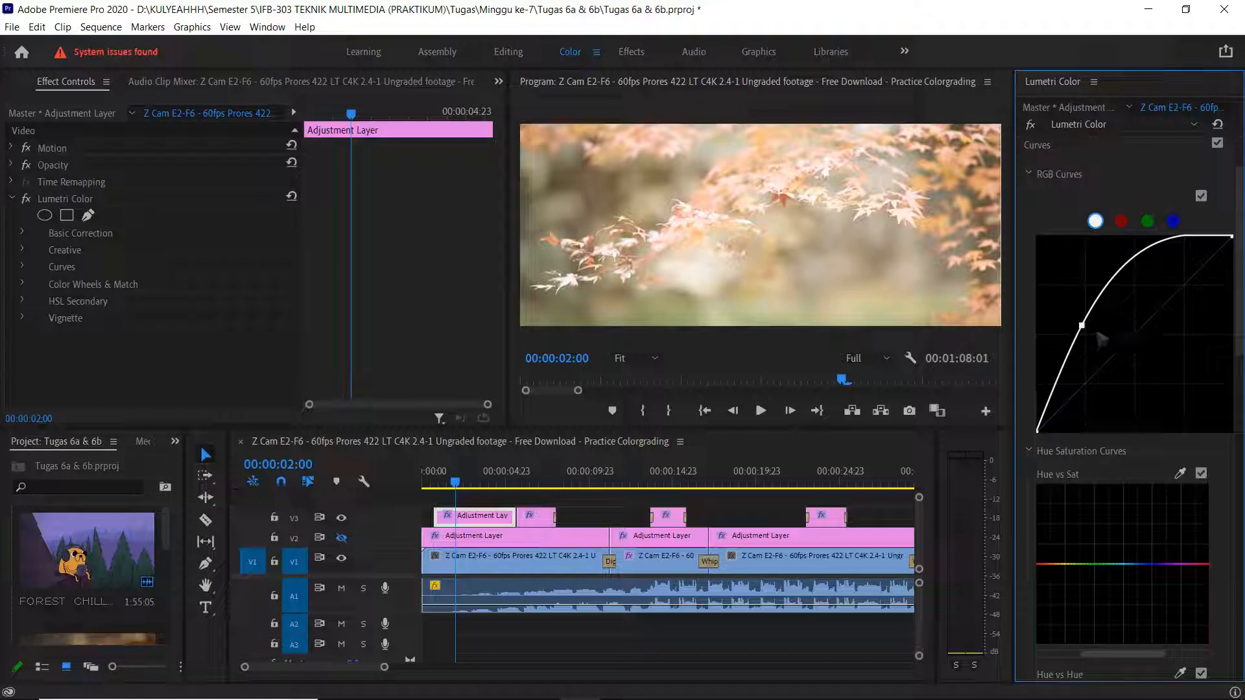
{"action": "left_click_drag", "start_coordinate": [1081, 325], "coordinate": [1118, 404]}
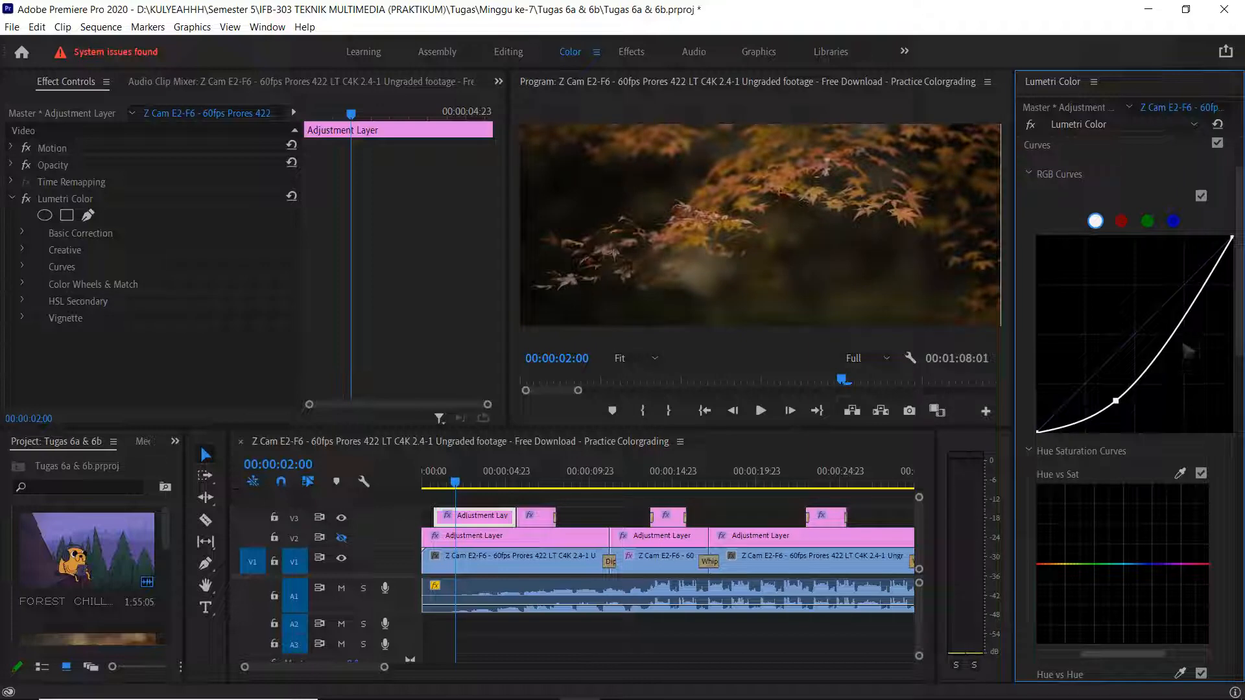
{"action": "left_click_drag", "start_coordinate": [1186, 324], "coordinate": [1149, 288]}
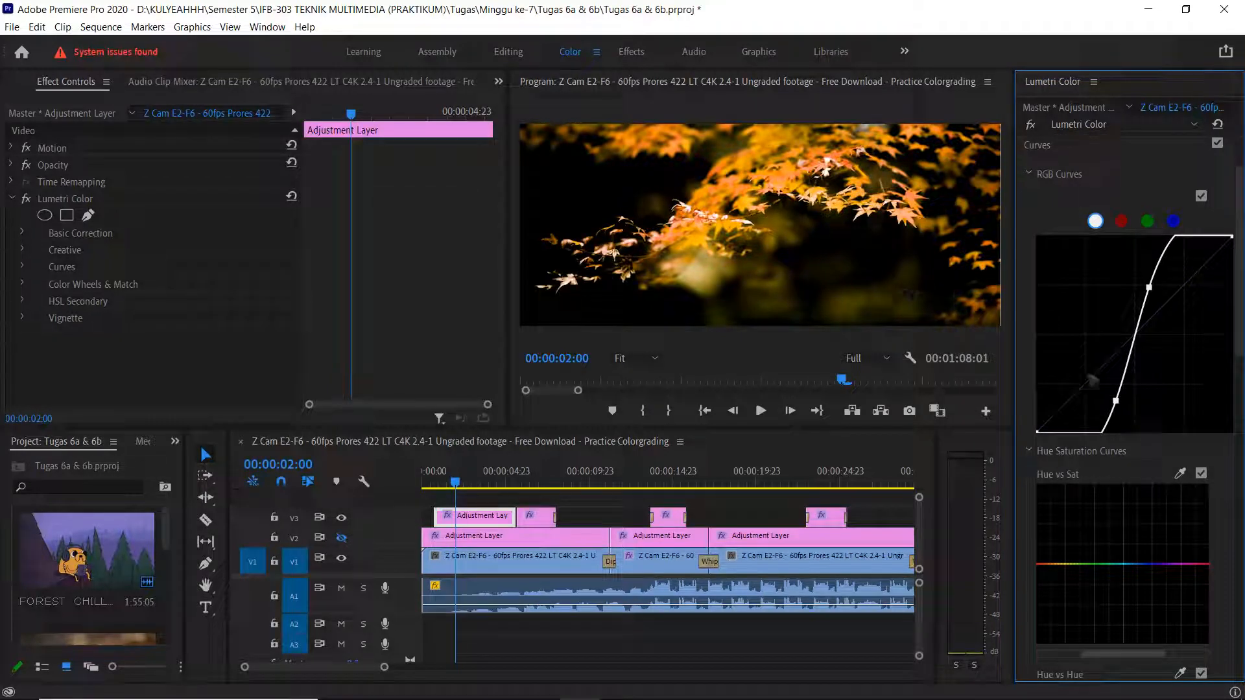
{"action": "key", "text": "ctrl+z"}
{"action": "key", "text": "ctrl+z"}
{"action": "key", "text": "ctrl+z"}
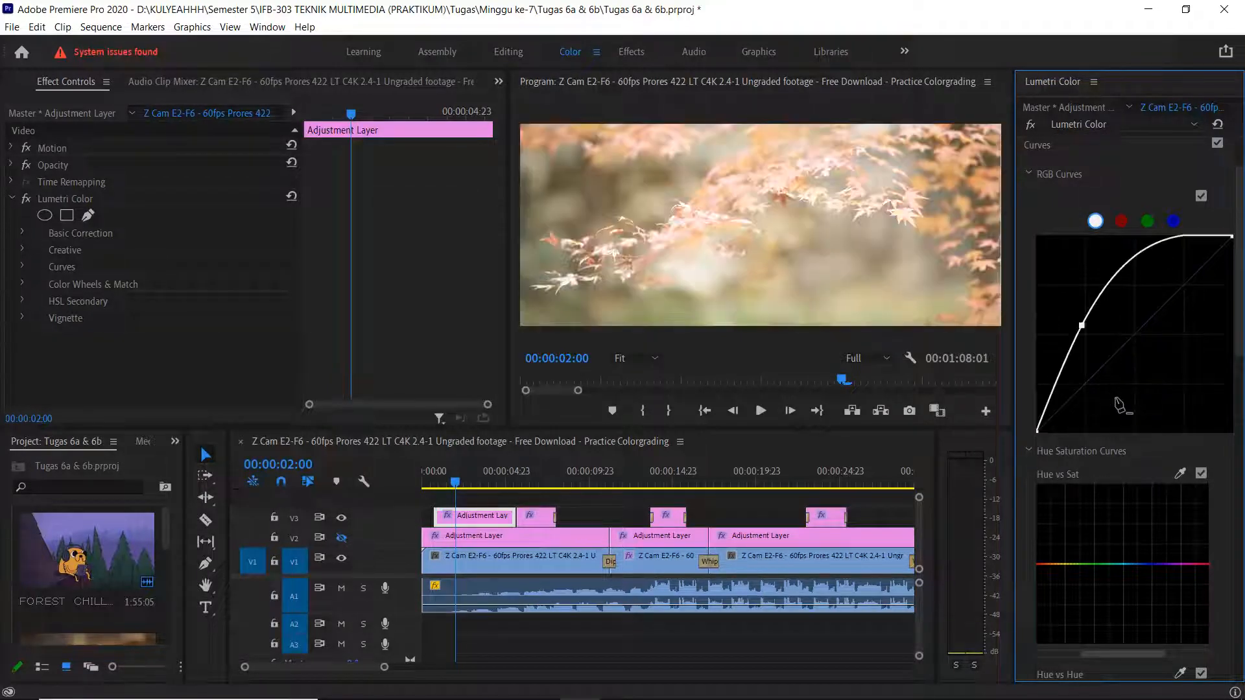
{"action": "key", "text": "ctrl+z"}
Step: Try pulling the Hue vs Sat curve down to its minimum from a point in the orange-yellow range, and undo it
{"action": "scroll", "coordinate": [1133, 468], "scroll_direction": "down", "scroll_amount": 3}
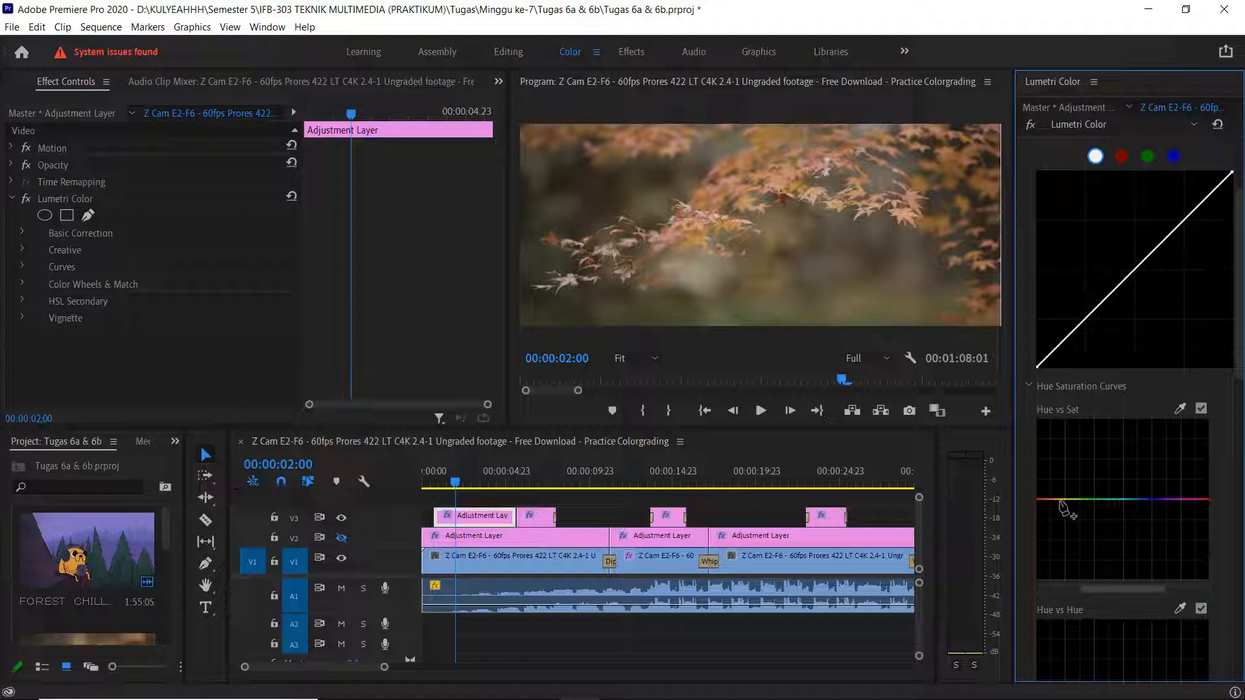
{"action": "left_click_drag", "start_coordinate": [1062, 500], "coordinate": [1081, 596]}
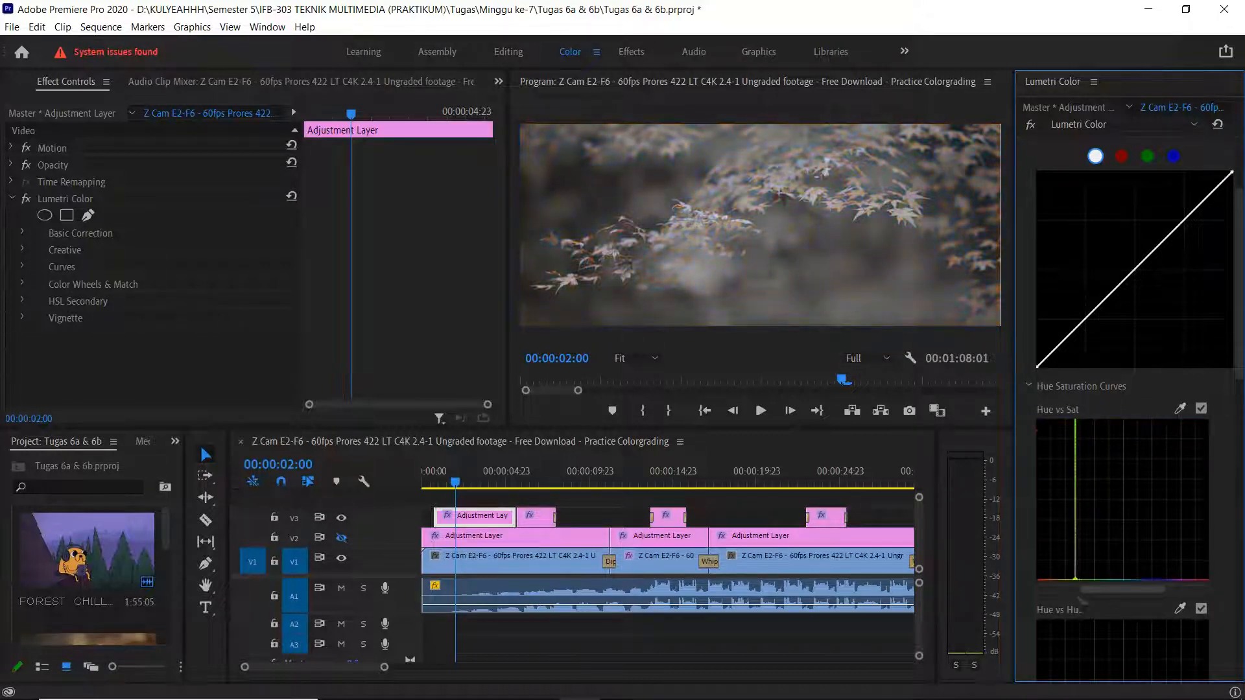
{"action": "key", "text": "ctrl+z"}
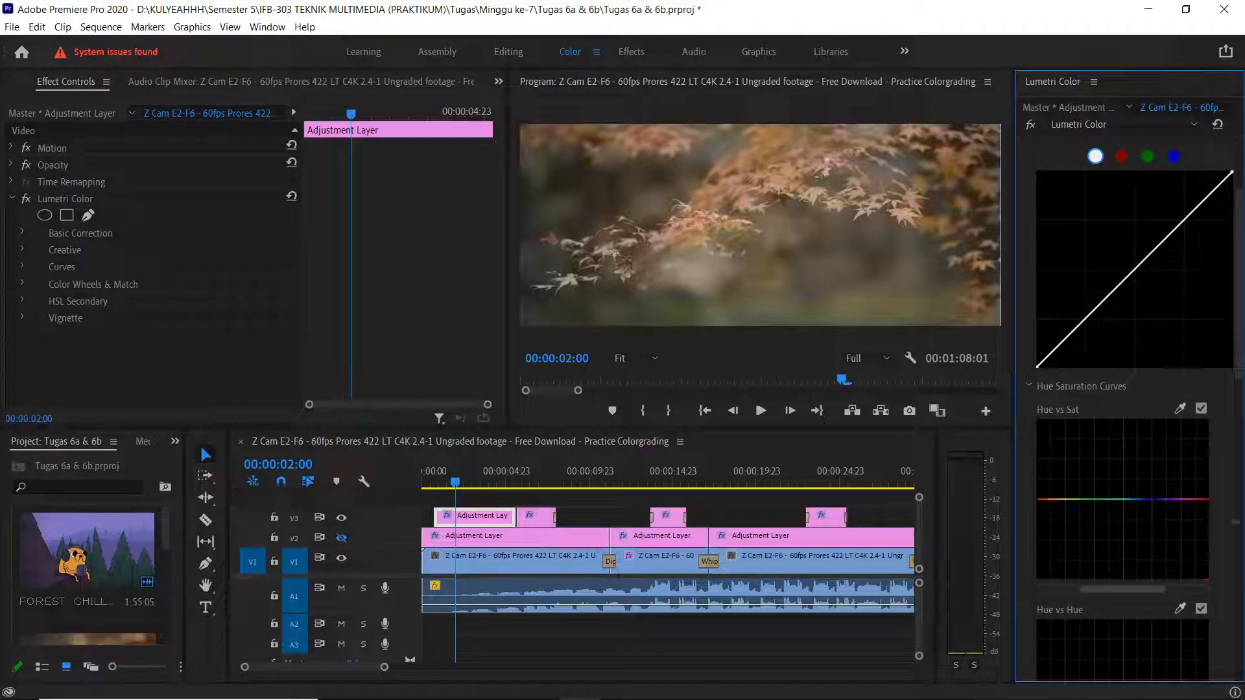
Step: Try lowering the Hue vs Hue curve to shift the orange leaves towards green, and reset the curve
{"action": "scroll", "coordinate": [1234, 514], "scroll_direction": "down", "scroll_amount": 5}
{"action": "scroll", "coordinate": [1234, 514], "scroll_direction": "down", "scroll_amount": 2}
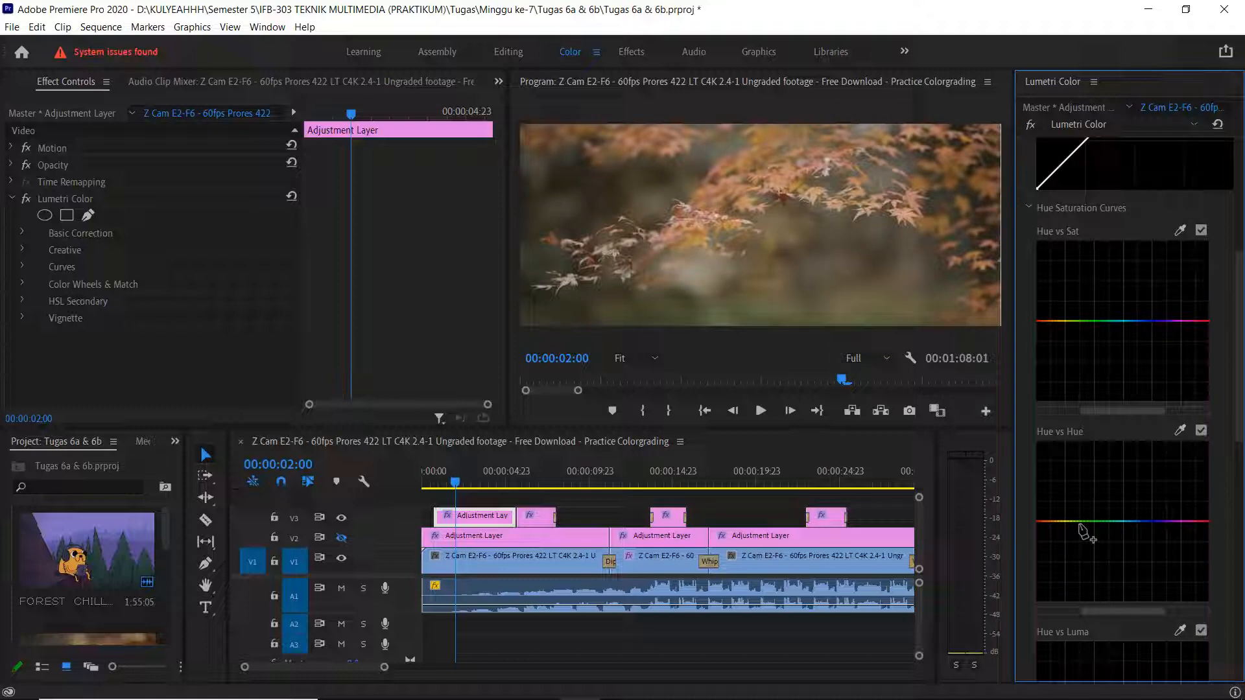
{"action": "left_click_drag", "start_coordinate": [1079, 522], "coordinate": [1139, 560]}
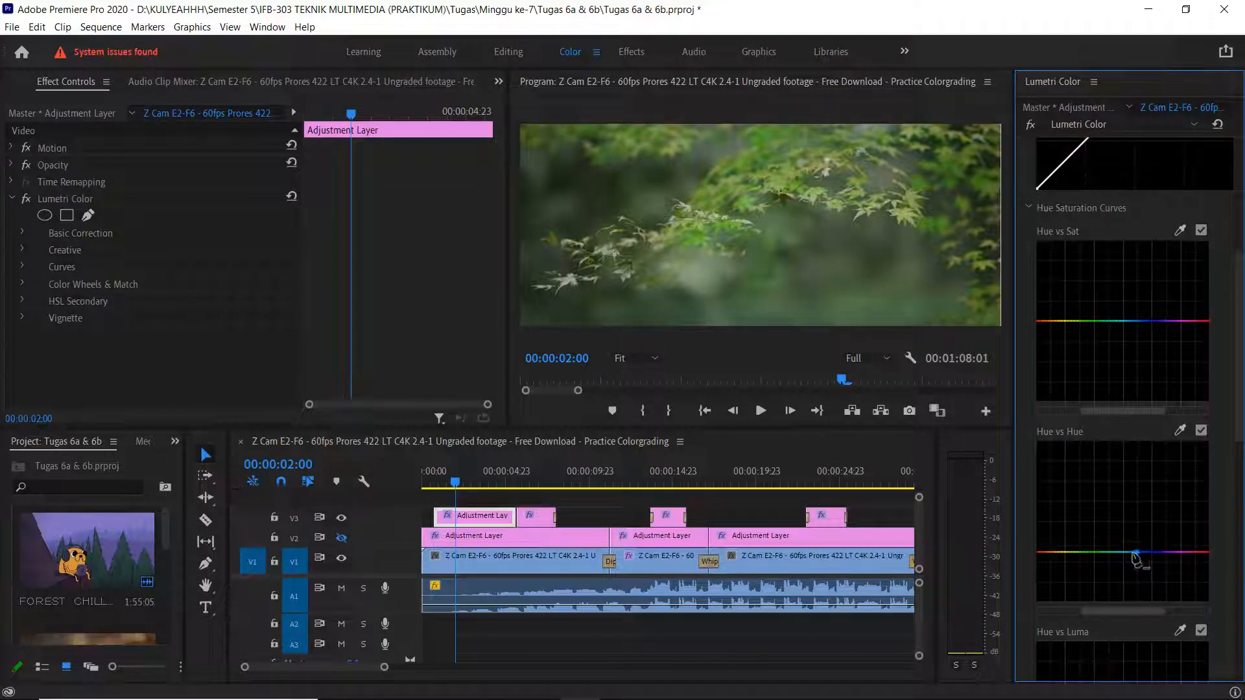
{"action": "double_click", "coordinate": [1139, 558]}
Step: Try lowering the Hue vs Luma curve slightly from a control point in the green range, and reset the curve
{"action": "scroll", "coordinate": [1238, 506], "scroll_direction": "down", "scroll_amount": 5}
{"action": "scroll", "coordinate": [1144, 568], "scroll_direction": "down", "scroll_amount": 1}
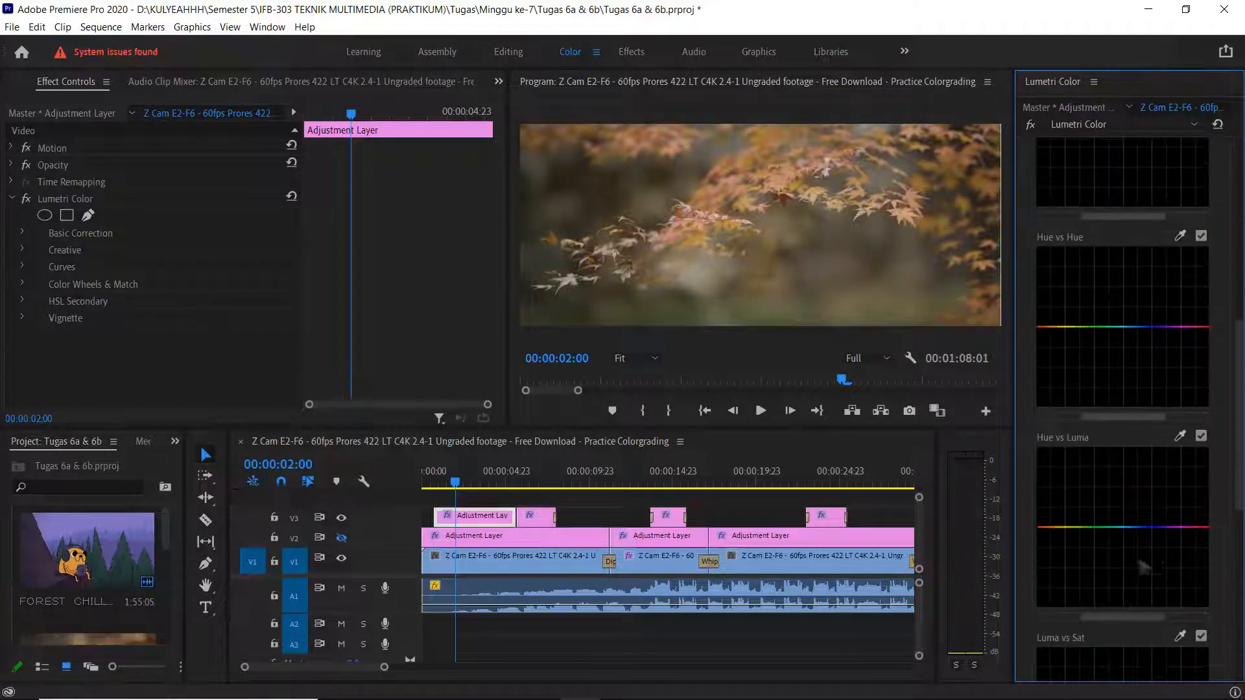
{"action": "mouse_move", "coordinate": [1070, 530]}
{"action": "left_mouse_down"}
{"action": "mouse_move", "coordinate": [1065, 431]}
{"action": "mouse_move", "coordinate": [1040, 449]}
{"action": "mouse_move", "coordinate": [1093, 452]}
{"action": "mouse_move", "coordinate": [1079, 608]}
{"action": "mouse_move", "coordinate": [1089, 533]}
{"action": "left_mouse_up"}
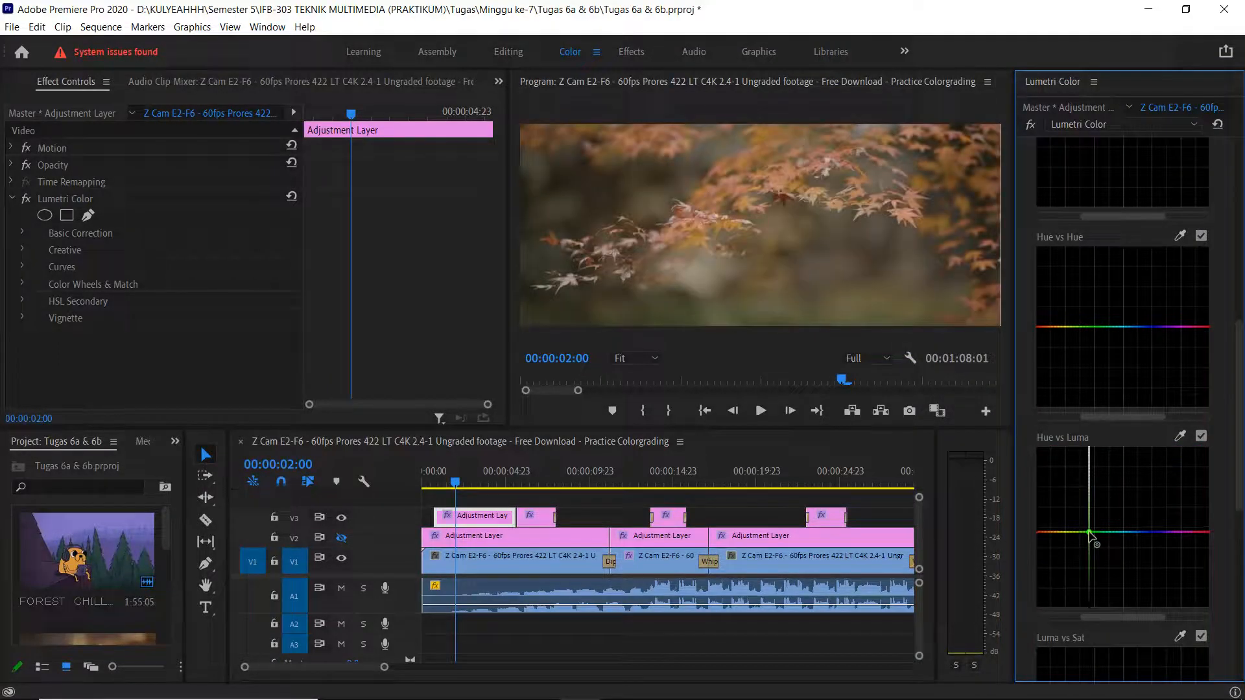
{"action": "double_click", "coordinate": [1090, 533]}
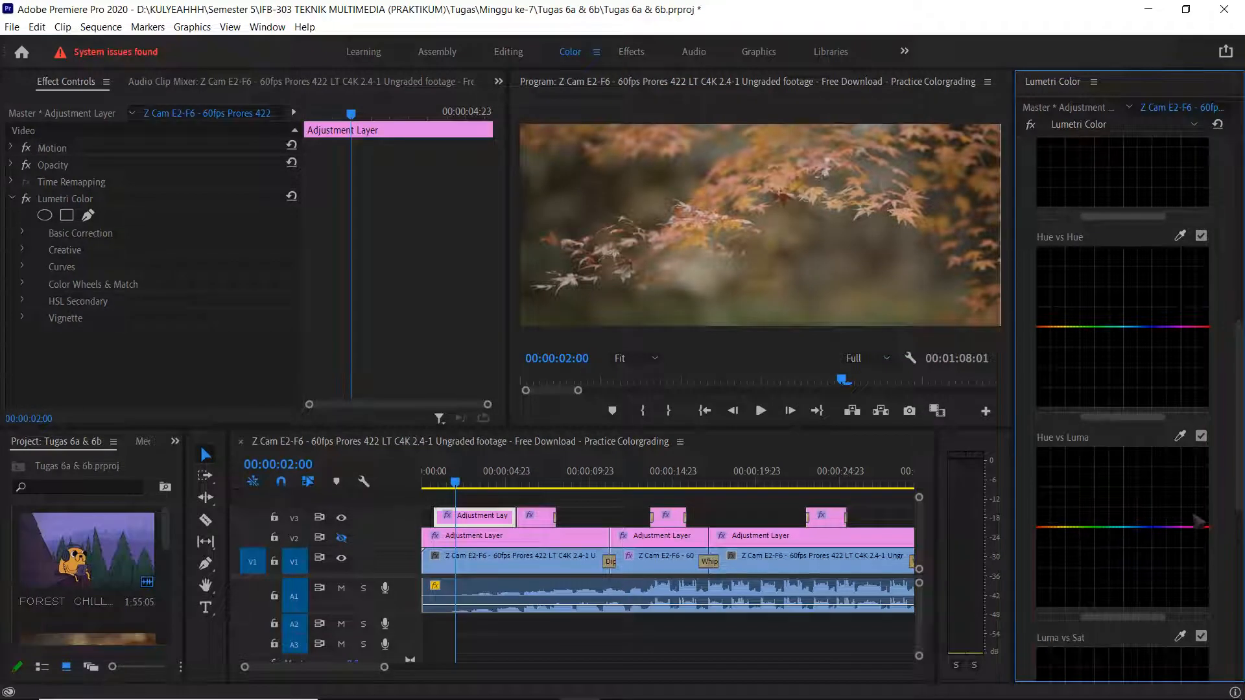
Step: Try pulling the Luma vs Sat curve down to its minimum to desaturate the image, and reset the curve
{"action": "scroll", "coordinate": [1218, 501], "scroll_direction": "down", "scroll_amount": 3}
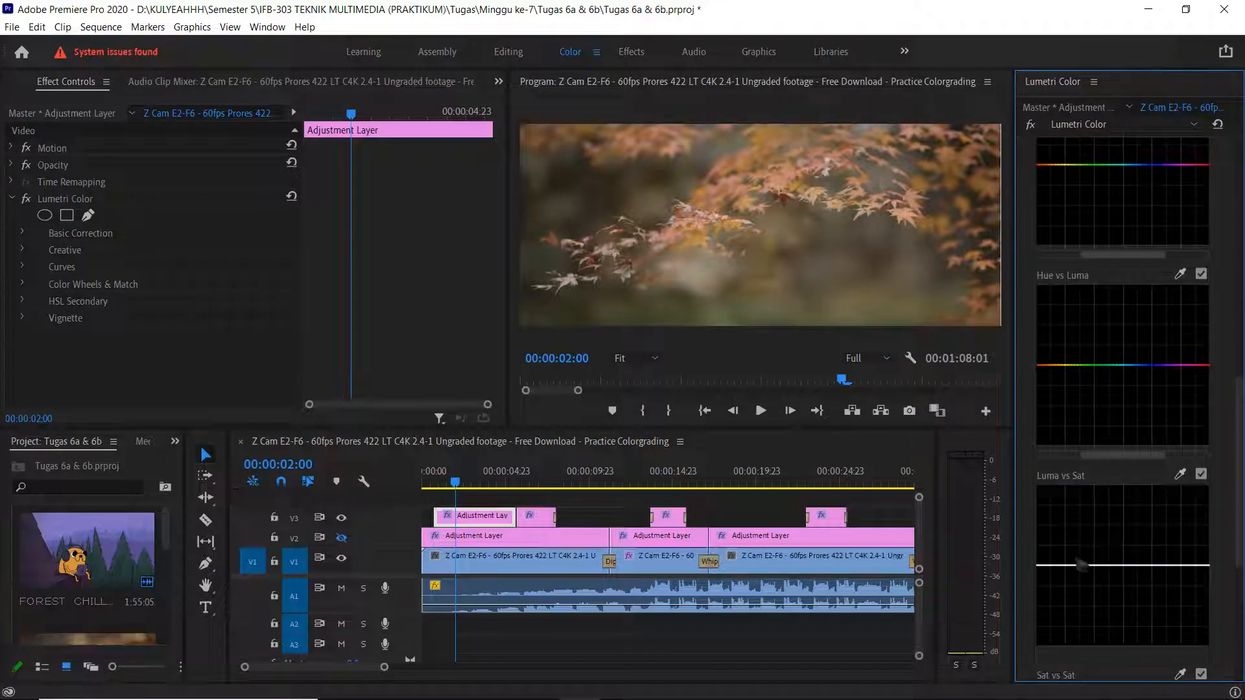
{"action": "left_click_drag", "start_coordinate": [1073, 566], "coordinate": [1073, 674]}
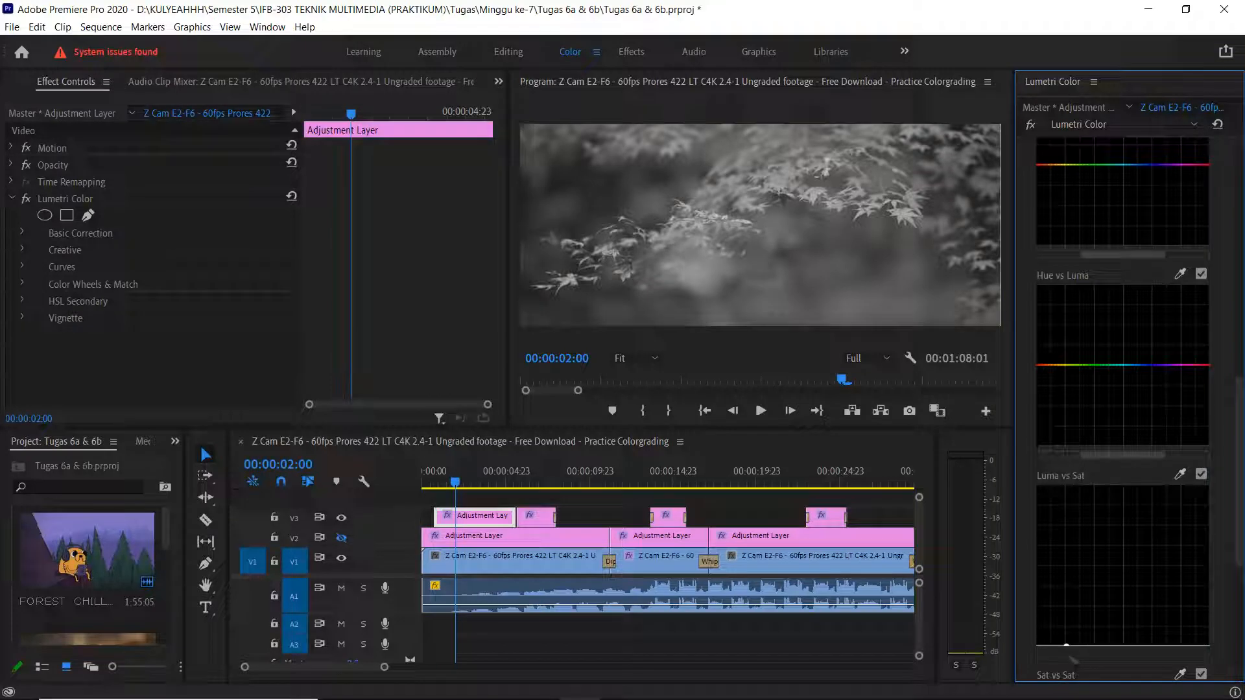
{"action": "double_click", "coordinate": [1069, 648]}
Step: Try lowering the Sat vs Sat curve close to its minimum, and reset the curve
{"action": "scroll", "coordinate": [1217, 542], "scroll_direction": "down", "scroll_amount": 1}
{"action": "scroll", "coordinate": [1218, 543], "scroll_direction": "down", "scroll_amount": 4}
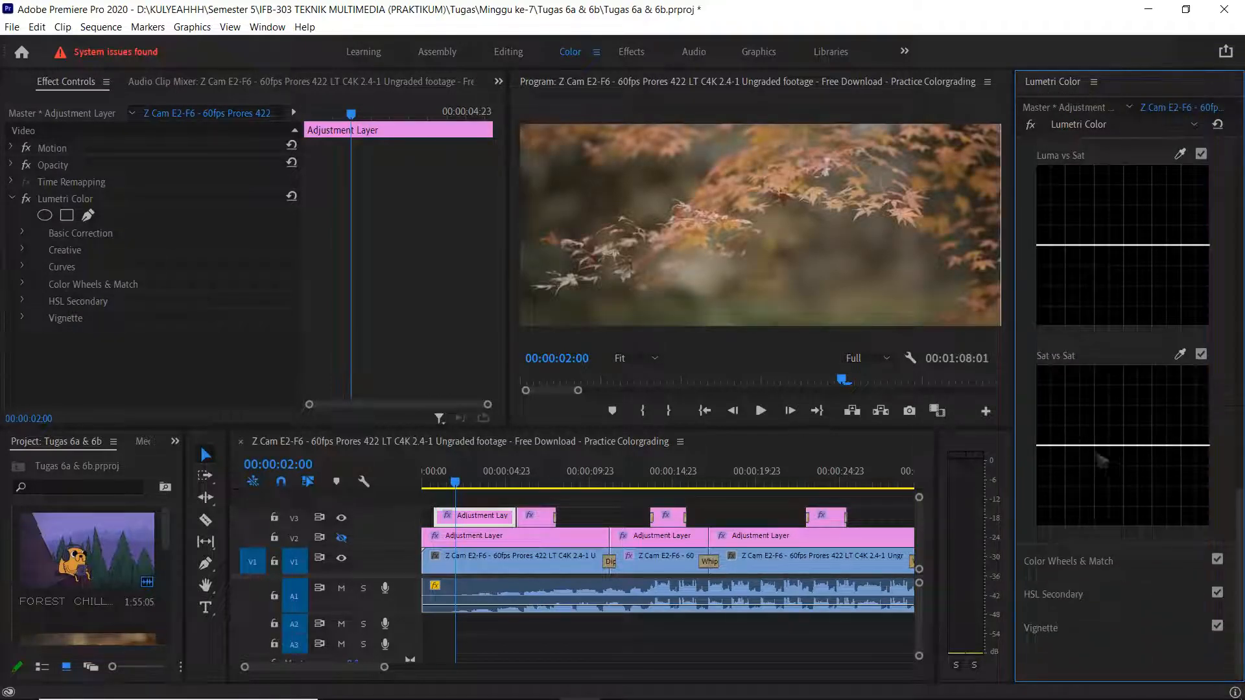
{"action": "left_click_drag", "start_coordinate": [1079, 429], "coordinate": [1072, 521]}
{"action": "double_click", "coordinate": [1071, 520]}
Step: Try the Midtones brightness and colour wheel in Color Wheels & Match, and look over the HSL Secondary refine and correction settings
{"action": "left_click", "coordinate": [1069, 561]}
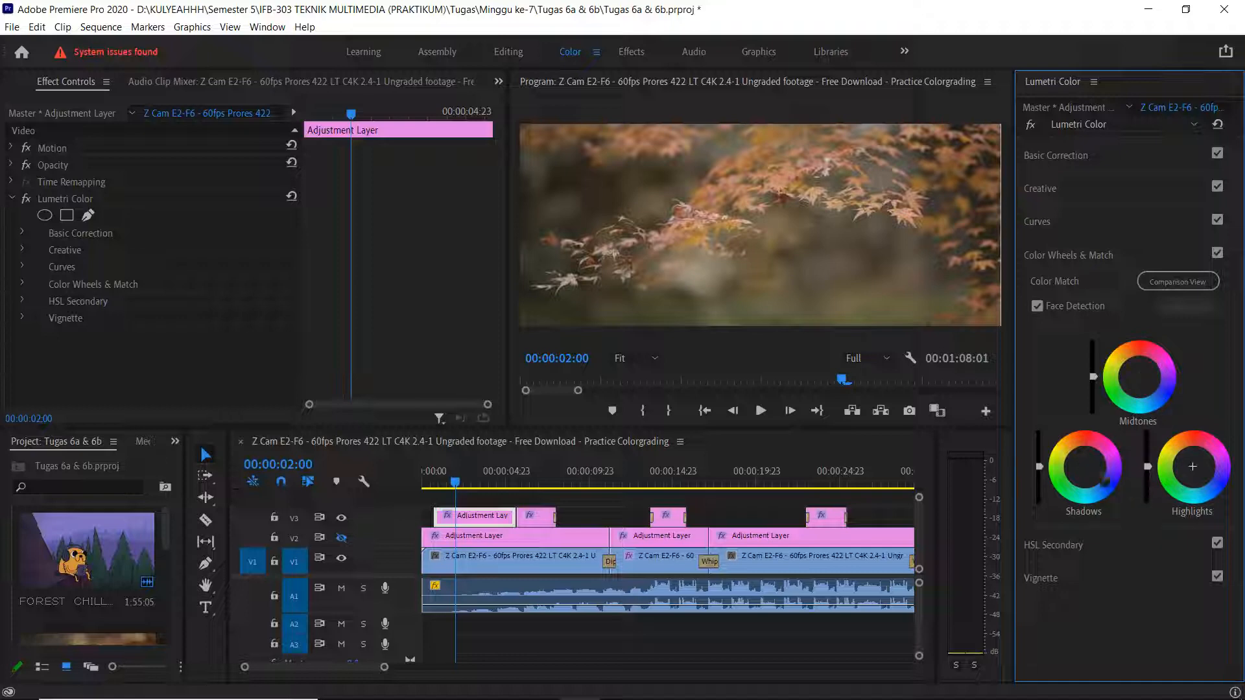
{"action": "mouse_move", "coordinate": [1093, 376]}
{"action": "left_mouse_down"}
{"action": "mouse_move", "coordinate": [1093, 342]}
{"action": "mouse_move", "coordinate": [1093, 398]}
{"action": "mouse_move", "coordinate": [1093, 346]}
{"action": "mouse_move", "coordinate": [1093, 381]}
{"action": "left_mouse_up"}
{"action": "mouse_move", "coordinate": [1153, 376]}
{"action": "left_mouse_down"}
{"action": "mouse_move", "coordinate": [1146, 362]}
{"action": "mouse_move", "coordinate": [1138, 376]}
{"action": "left_mouse_up"}
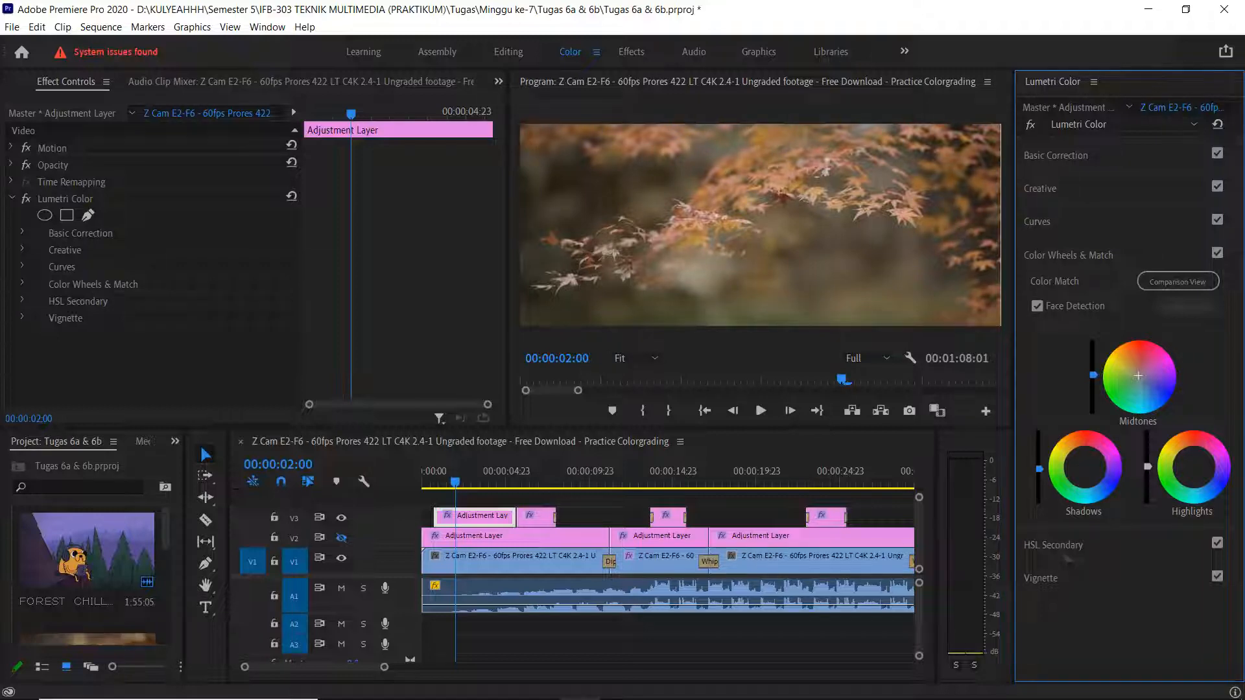
{"action": "left_click", "coordinate": [1063, 546]}
{"action": "scroll", "coordinate": [1224, 390], "scroll_direction": "down", "scroll_amount": 5}
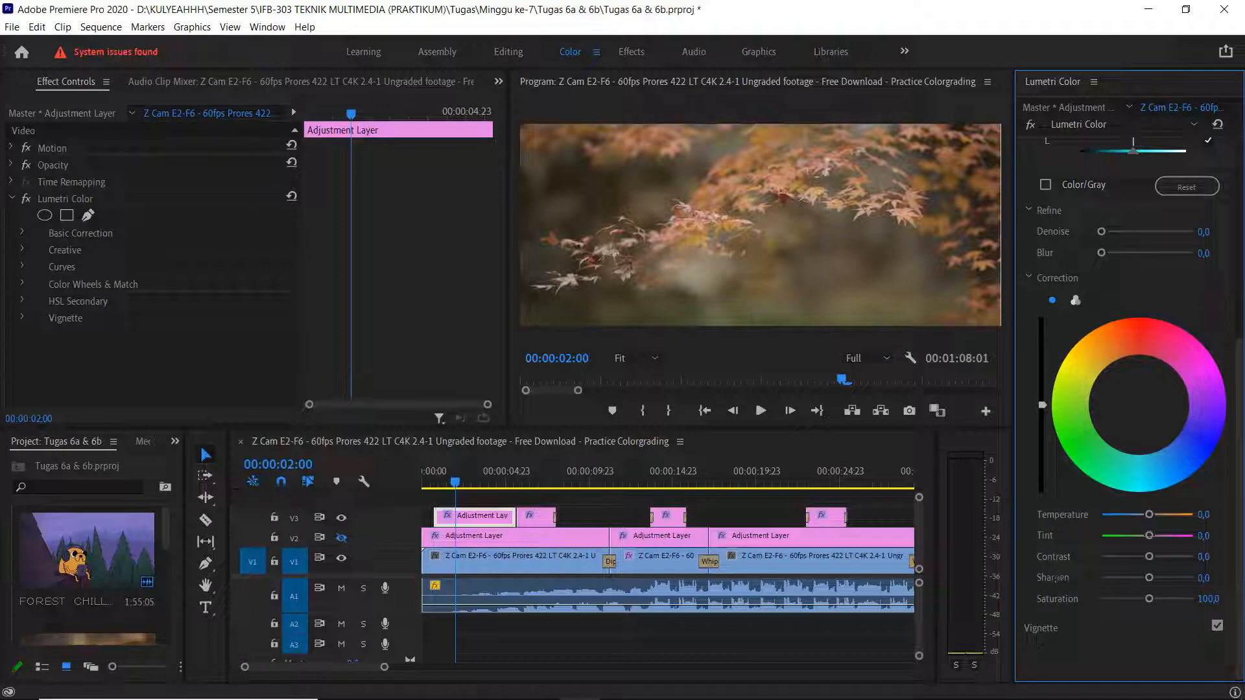
Step: Try a vignette amount of 2.2, and settle on amount -2.4, midpoint 52.2, roundness 9.7 and feather 53.1
{"action": "left_click", "coordinate": [1062, 630]}
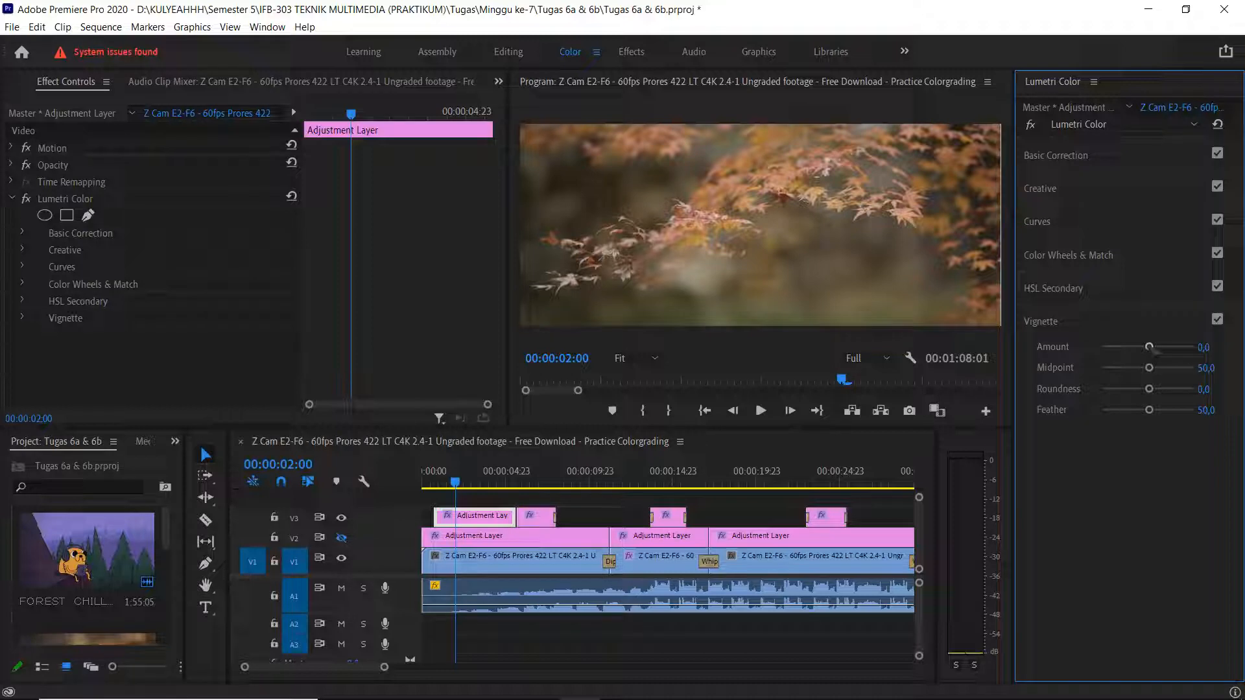
{"action": "left_click_drag", "start_coordinate": [1148, 347], "coordinate": [1181, 347]}
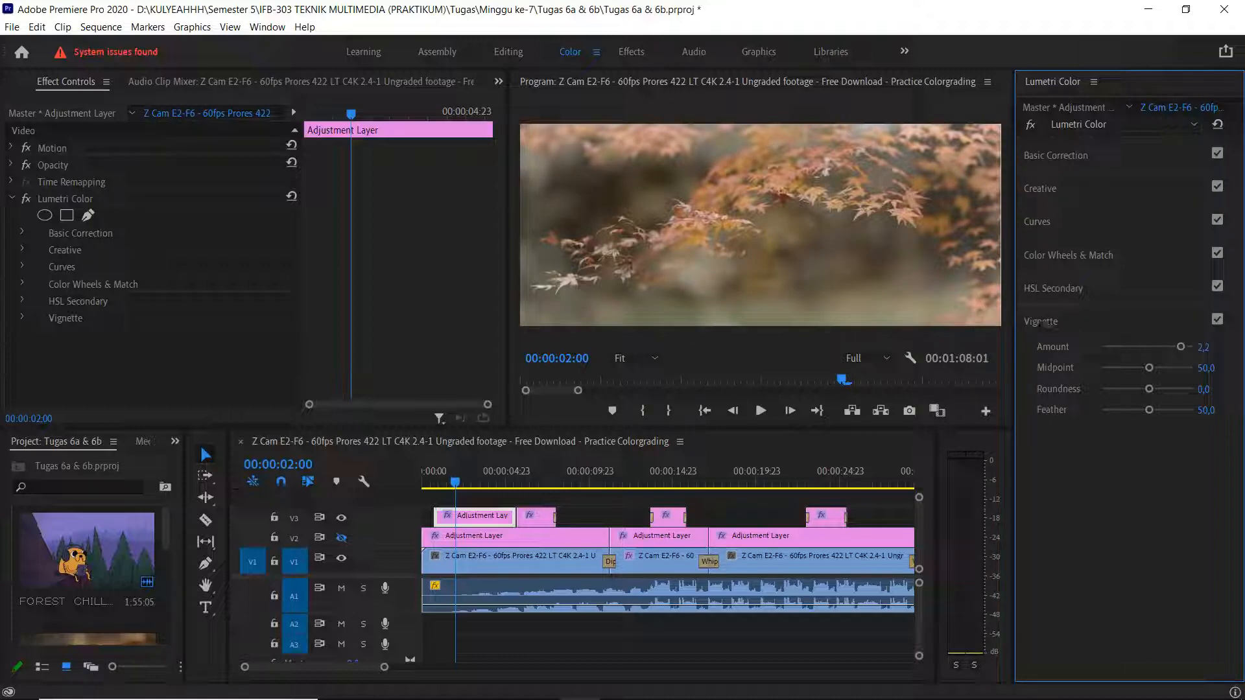
{"action": "left_click_drag", "start_coordinate": [1173, 347], "coordinate": [1110, 347]}
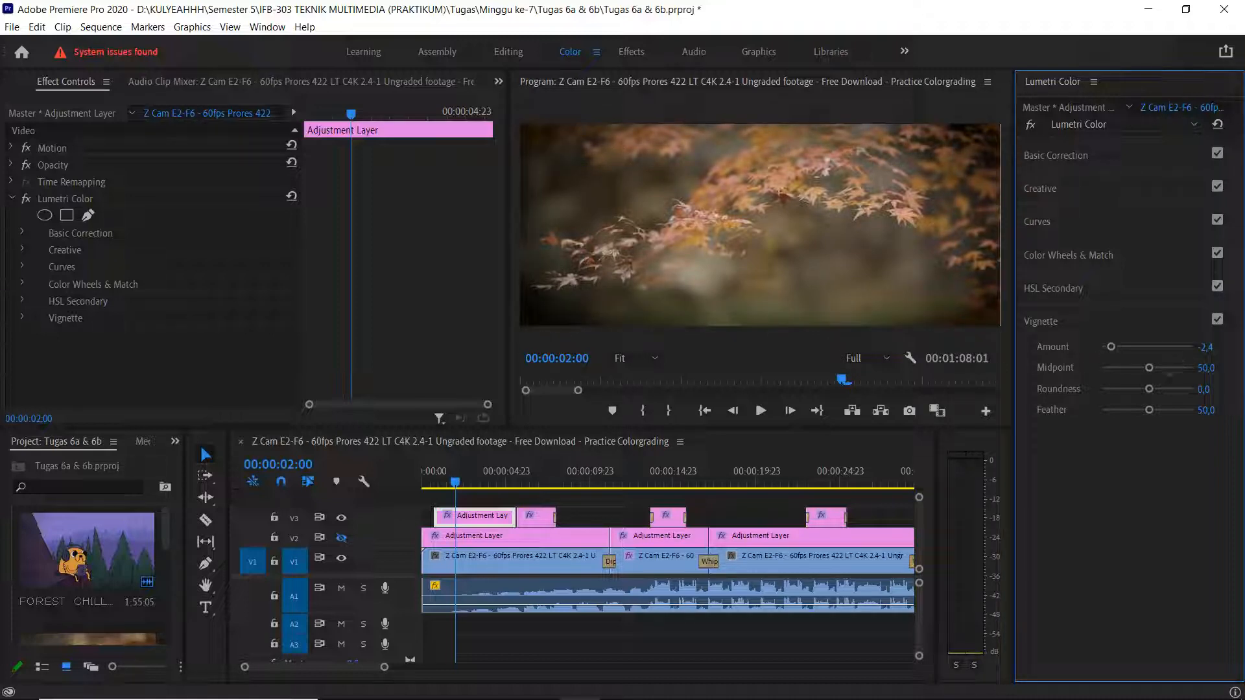
{"action": "mouse_move", "coordinate": [1149, 367]}
{"action": "left_mouse_down"}
{"action": "mouse_move", "coordinate": [1176, 367]}
{"action": "mouse_move", "coordinate": [1101, 368]}
{"action": "mouse_move", "coordinate": [1193, 367]}
{"action": "mouse_move", "coordinate": [1154, 368]}
{"action": "left_mouse_up"}
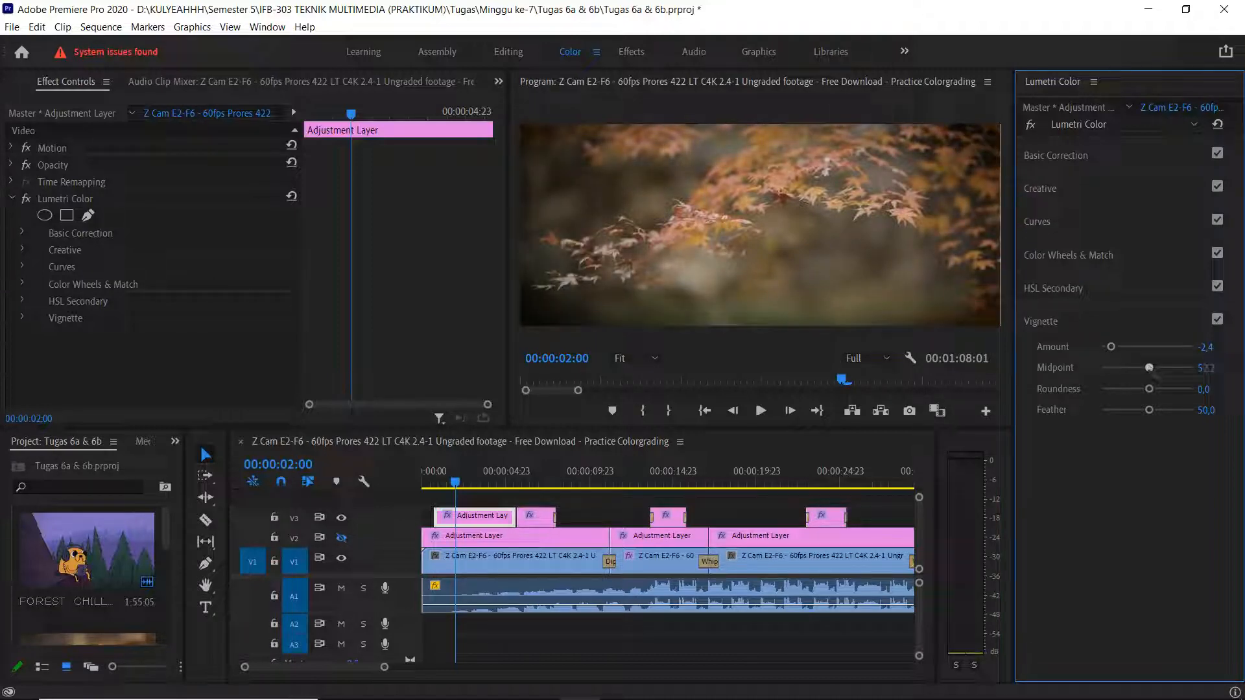
{"action": "left_click_drag", "start_coordinate": [1148, 389], "coordinate": [1156, 428]}
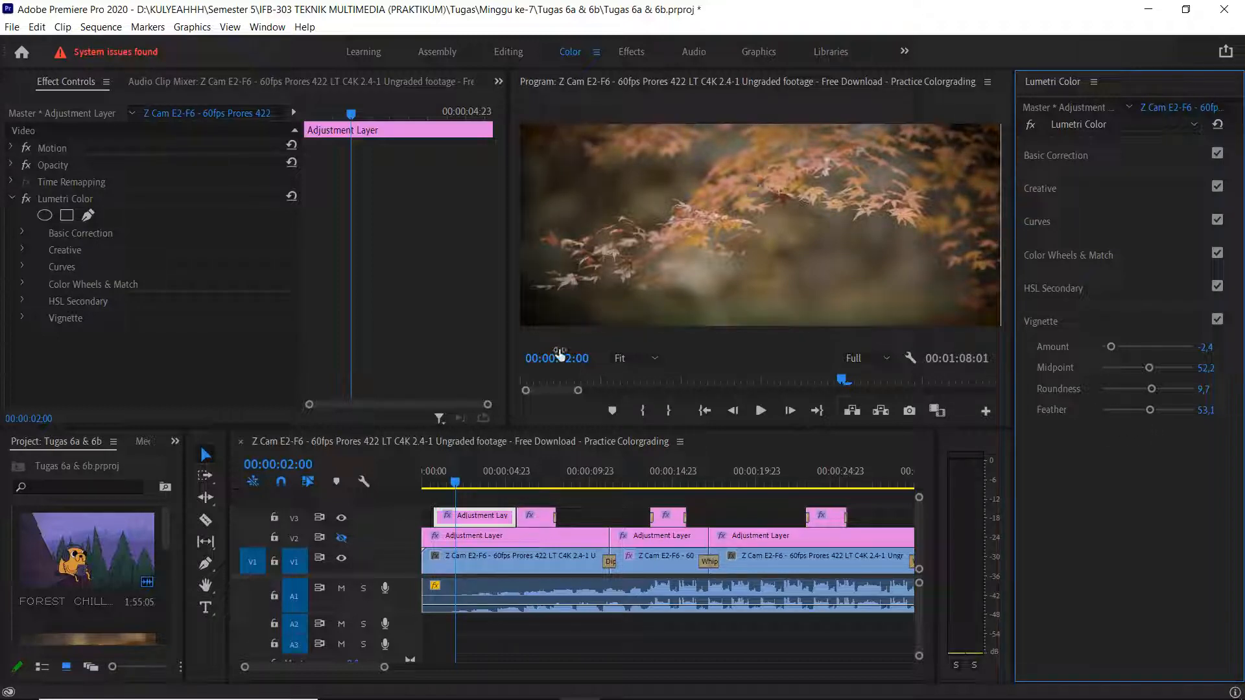
Step: Delete the first adjustment layer on track V3 and turn on the visibility of track V2
{"action": "left_click", "coordinate": [485, 519]}
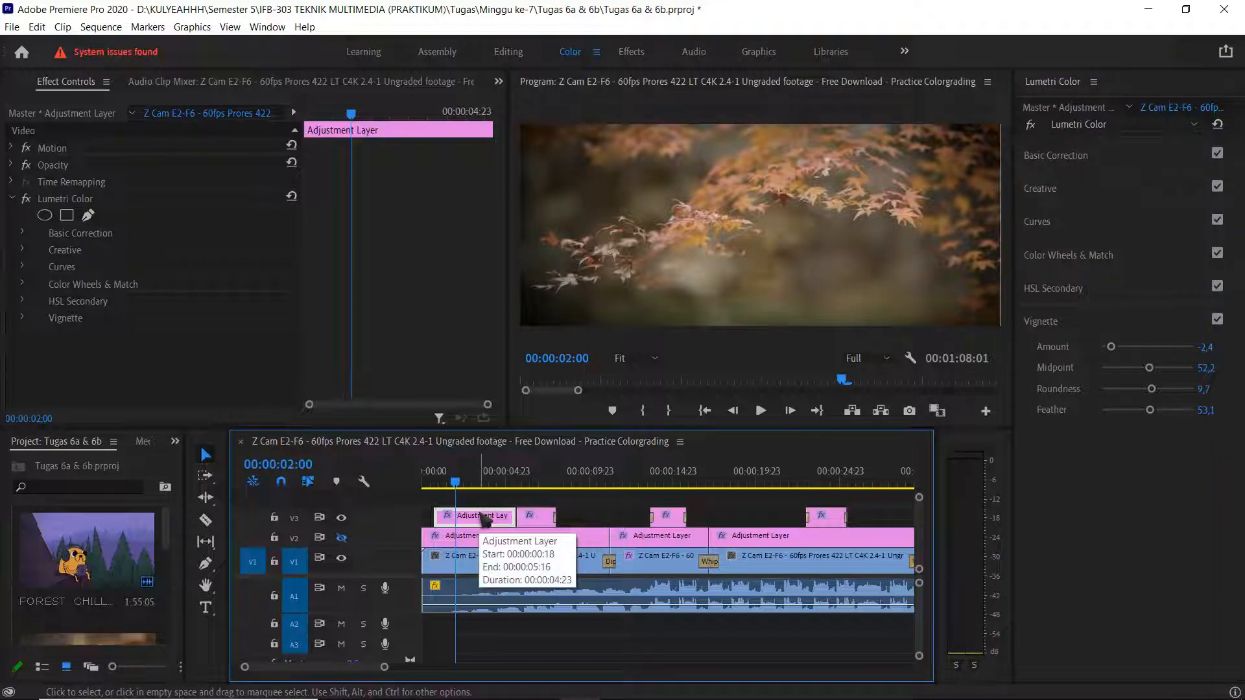
{"action": "key", "text": "Delete"}
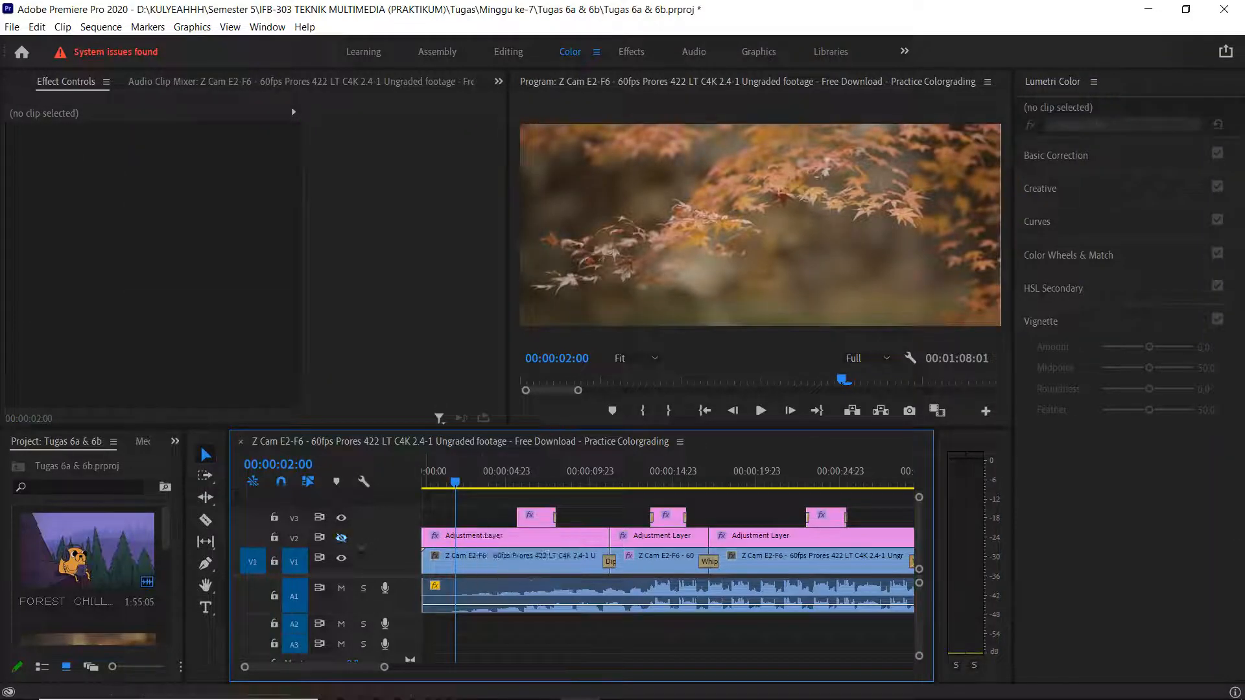
{"action": "left_click", "coordinate": [341, 538]}
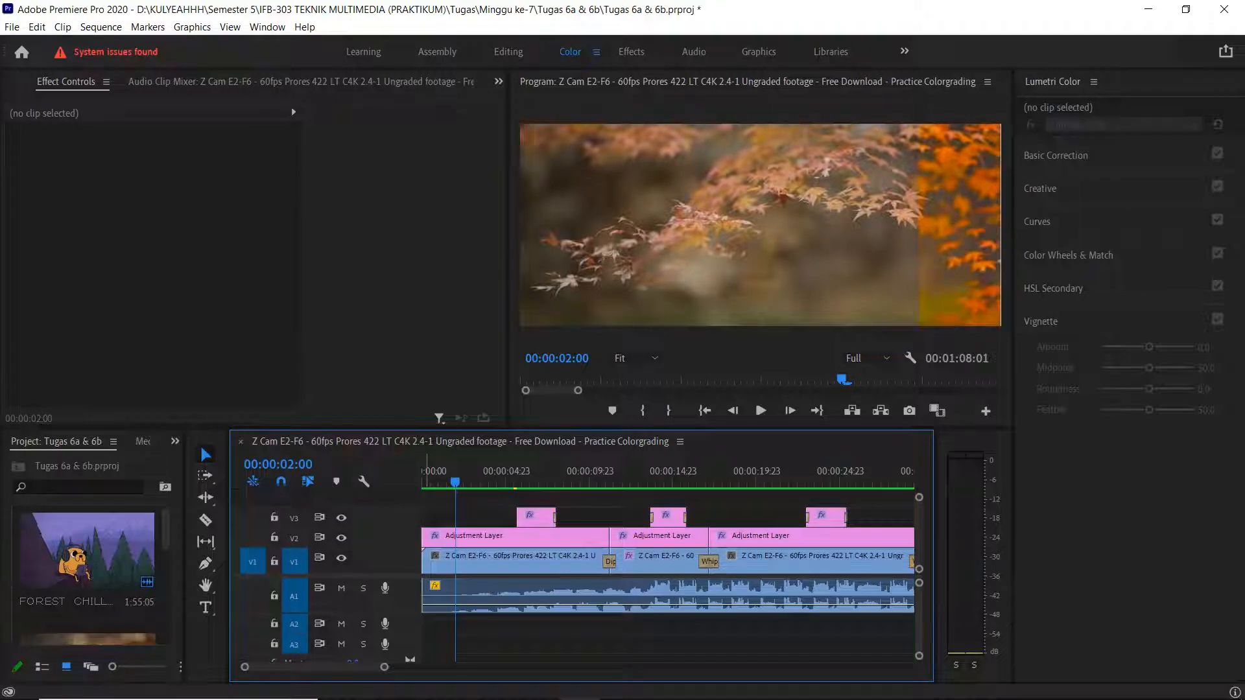
Step: Review the first V2 adjustment layer's Lumetri settings in Basic Correction, Creative and Curves, including all the hue saturation curves
{"action": "left_click", "coordinate": [531, 542]}
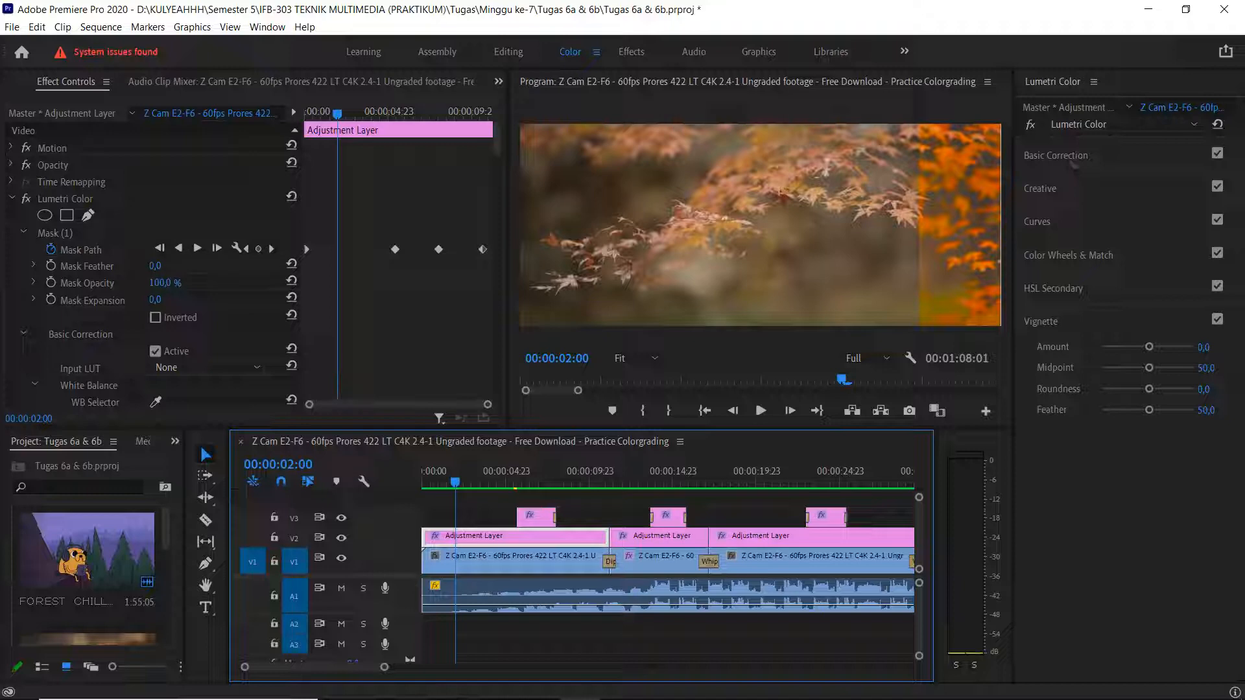
{"action": "left_click", "coordinate": [1074, 163]}
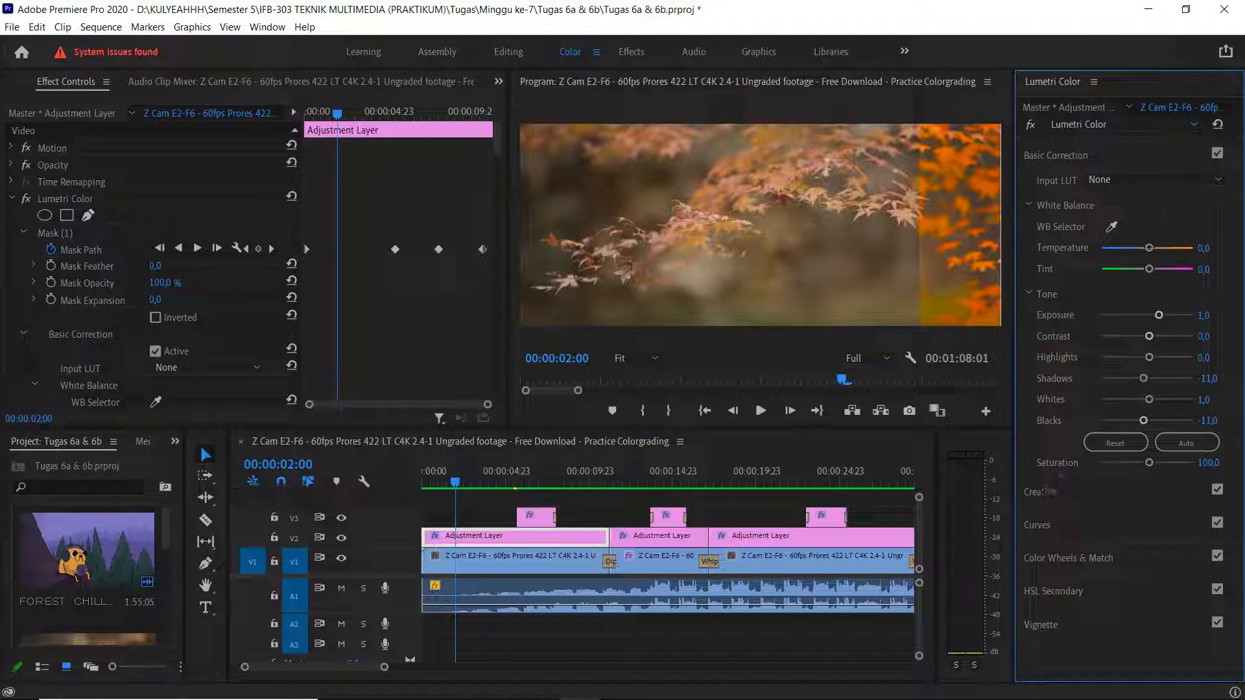
{"action": "left_click", "coordinate": [1052, 492]}
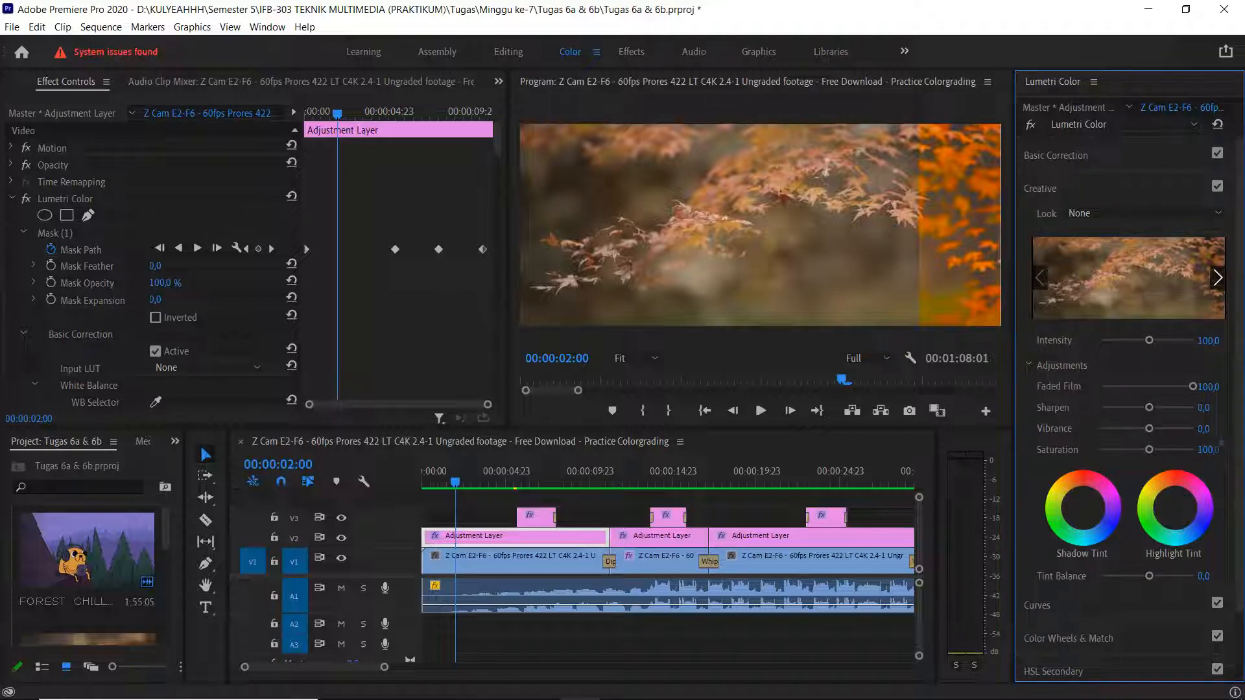
{"action": "scroll", "coordinate": [1049, 386], "scroll_direction": "down", "scroll_amount": 3}
{"action": "scroll", "coordinate": [1102, 561], "scroll_direction": "down", "scroll_amount": 1}
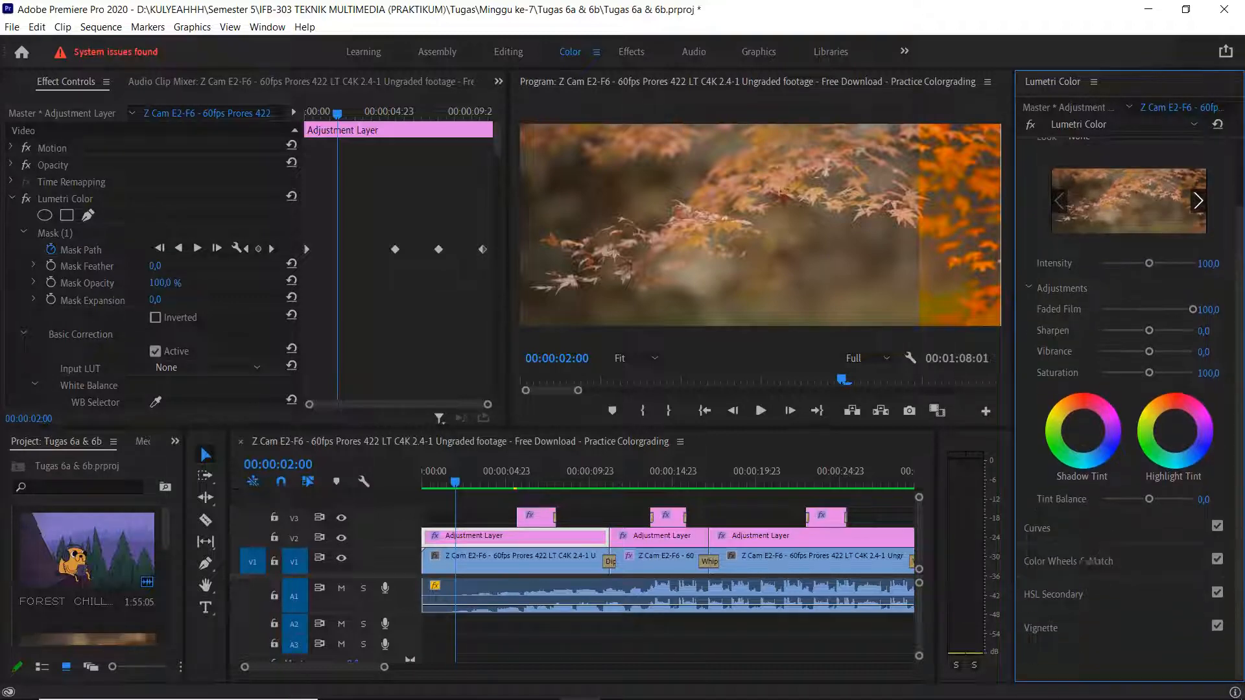
{"action": "left_click", "coordinate": [1043, 537]}
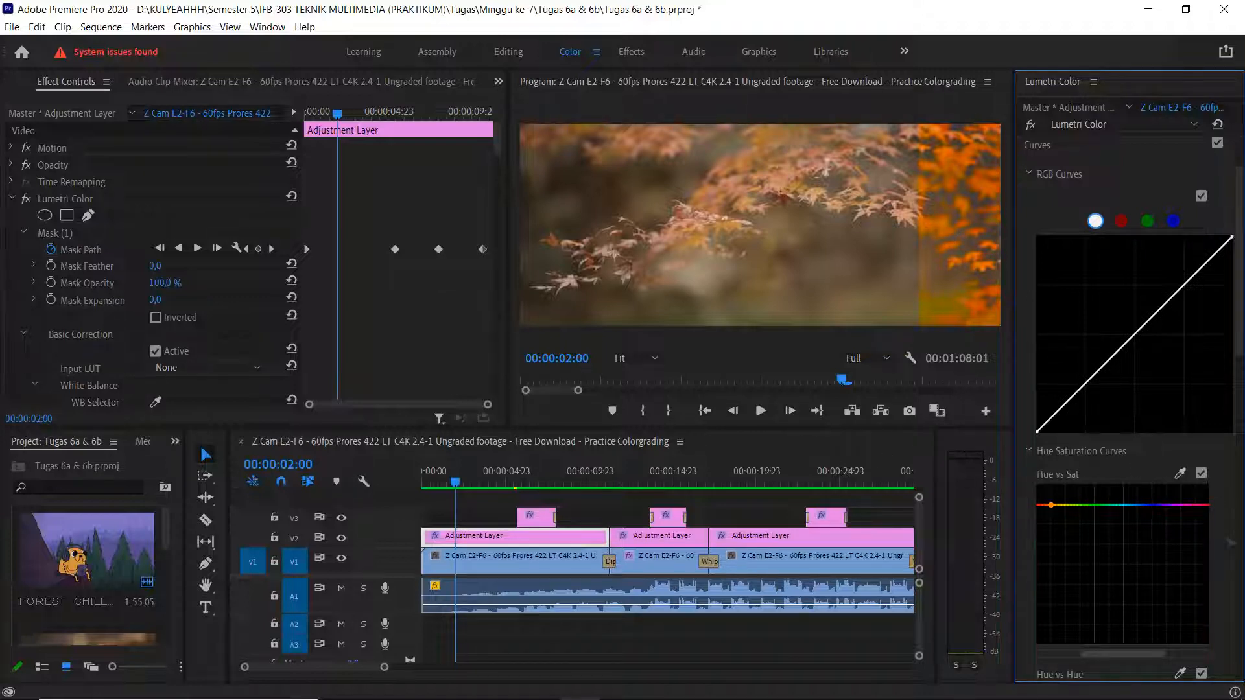
{"action": "scroll", "coordinate": [1131, 409], "scroll_direction": "down", "scroll_amount": 10}
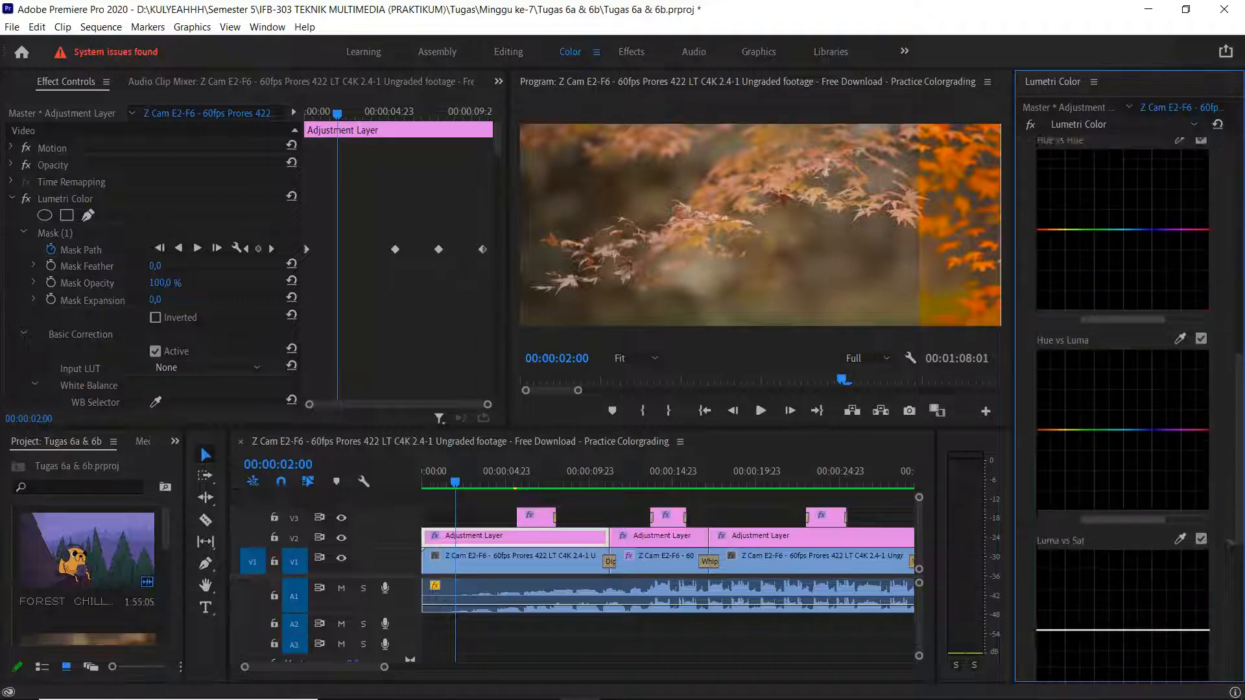
{"action": "scroll", "coordinate": [1122, 389], "scroll_direction": "down", "scroll_amount": 7}
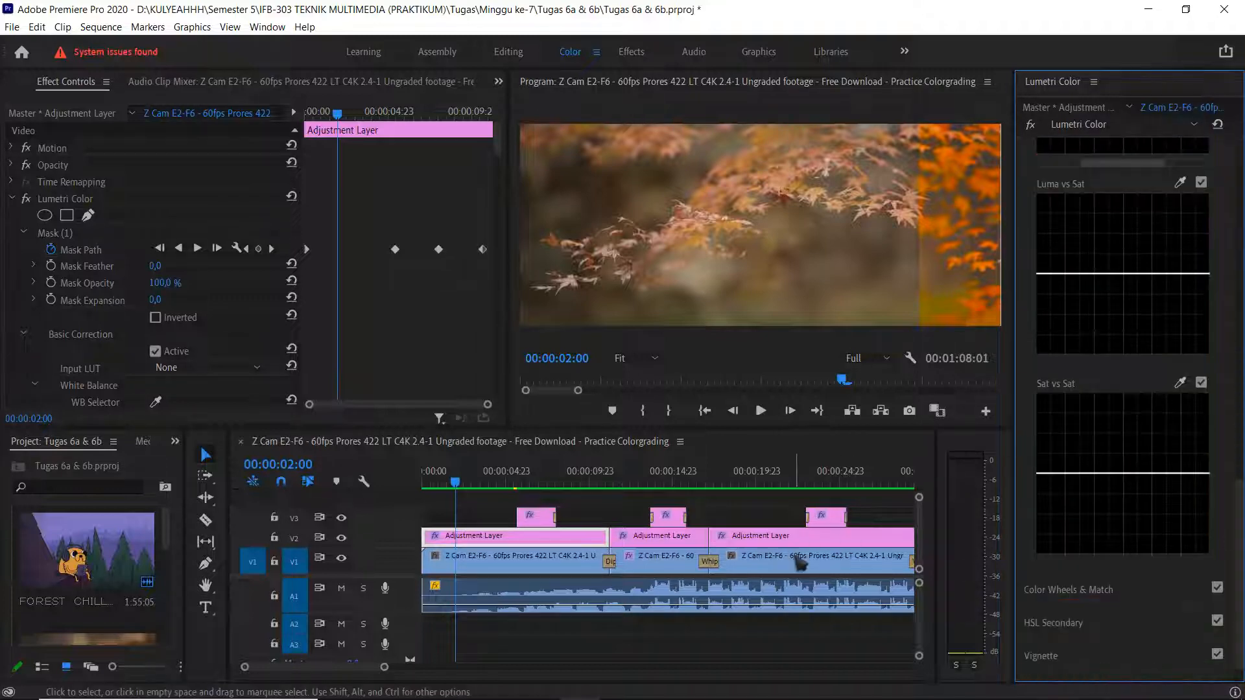
Step: Inspect the vignette settings of the third adjustment layer on V2 and scrub through the sequence to view the before-and-after split
{"action": "left_click", "coordinate": [805, 542]}
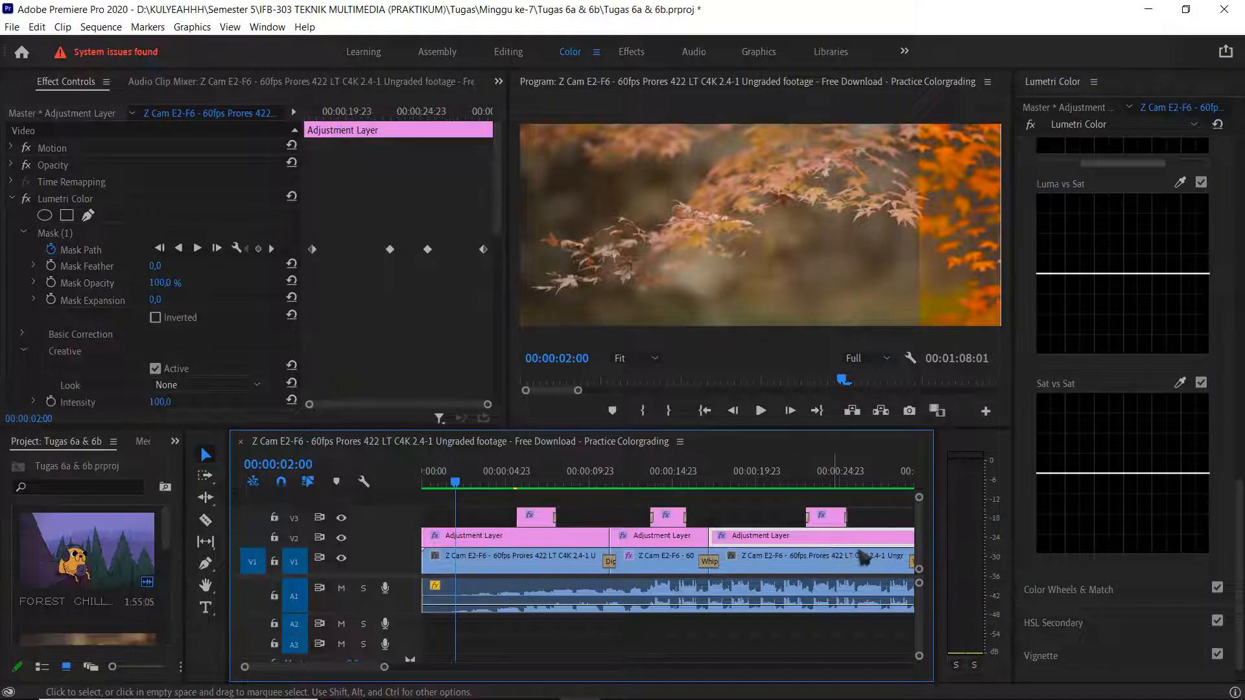
{"action": "left_click", "coordinate": [1045, 655]}
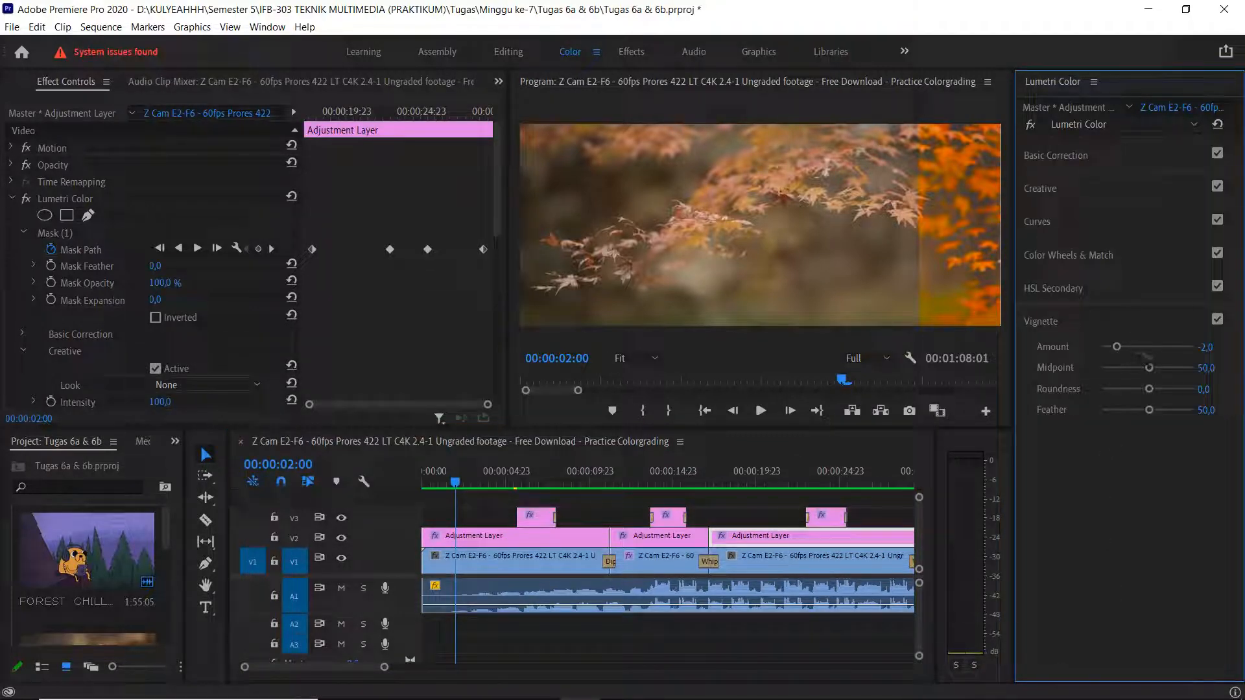
{"action": "left_click", "coordinate": [857, 481]}
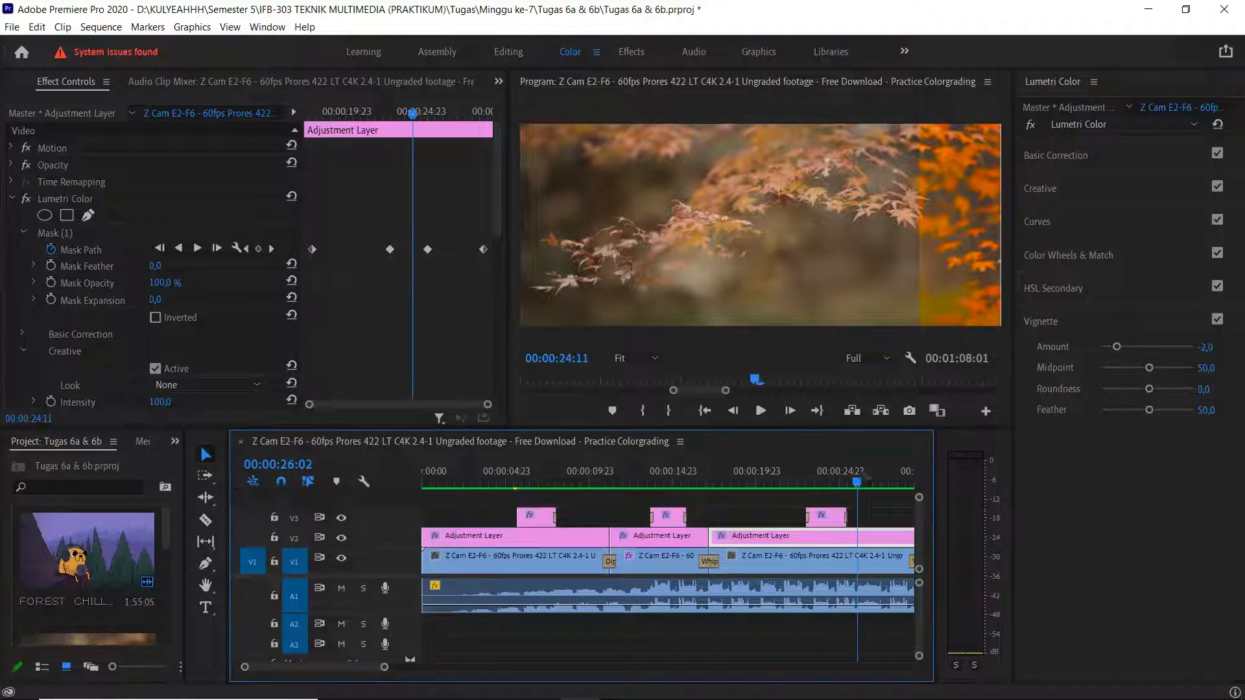
{"action": "left_click_drag", "start_coordinate": [858, 479], "coordinate": [872, 483]}
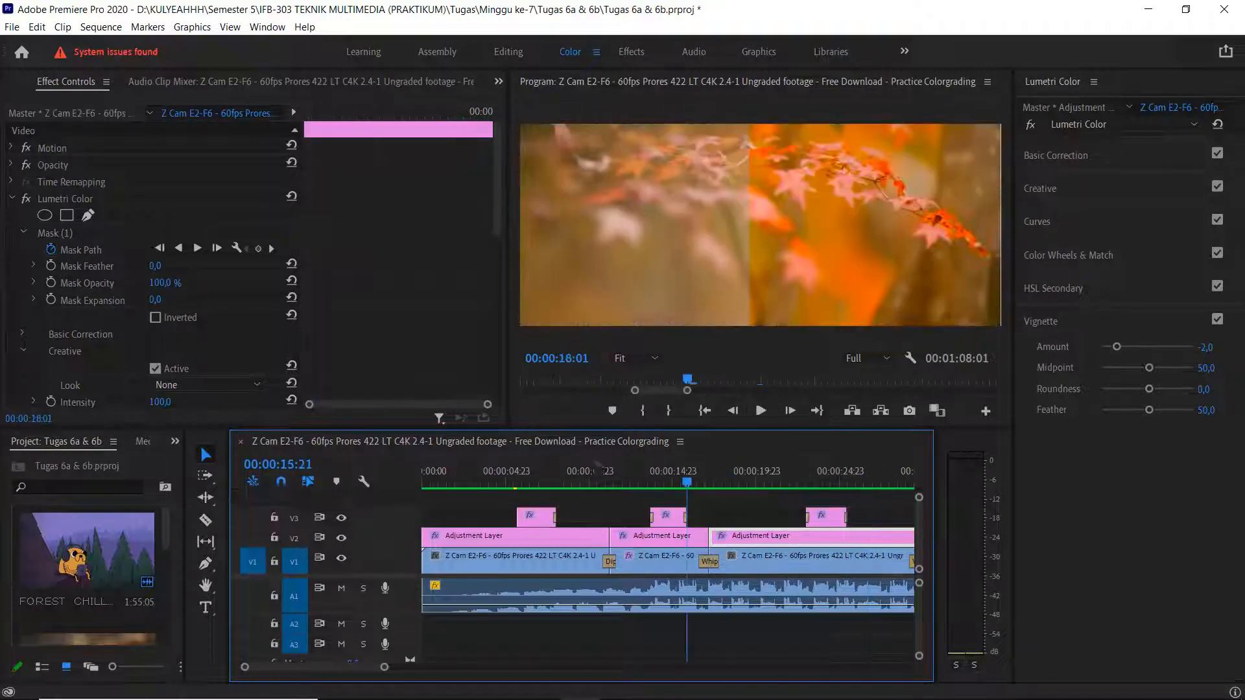
Step: Select the first adjustment layer on V2, switch to the Editing workspace, and play the sequence from its beginning
{"action": "left_click", "coordinate": [551, 535]}
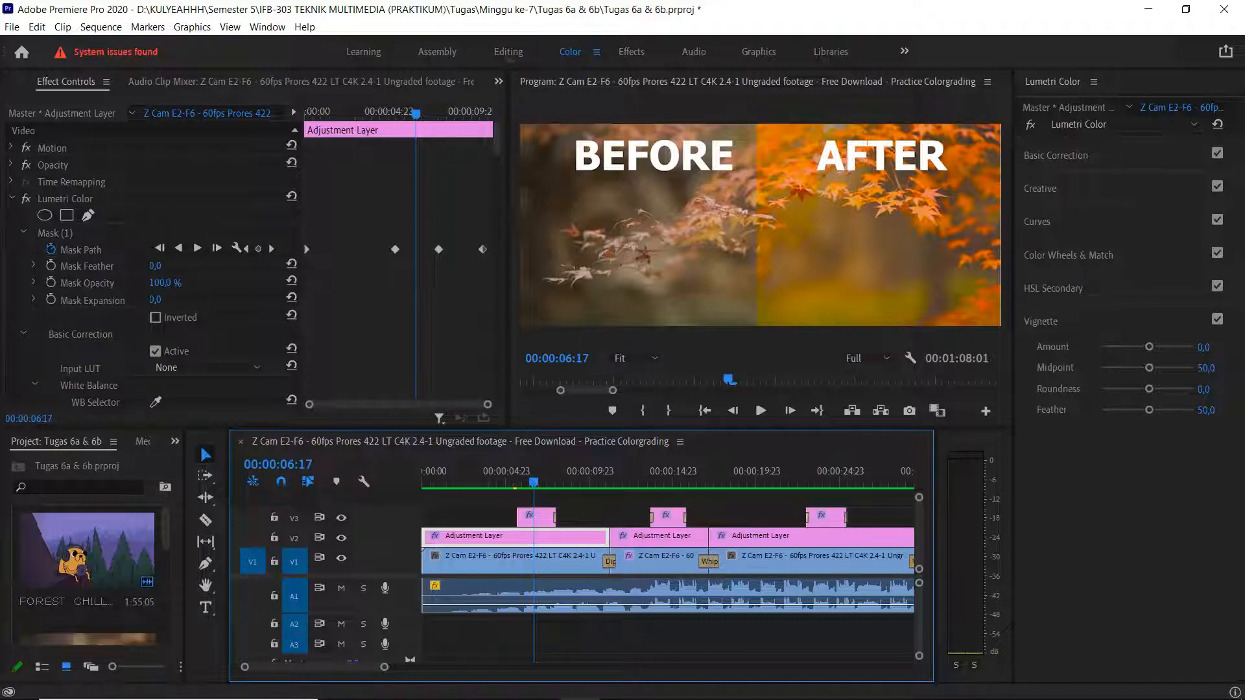
{"action": "left_click", "coordinate": [507, 52]}
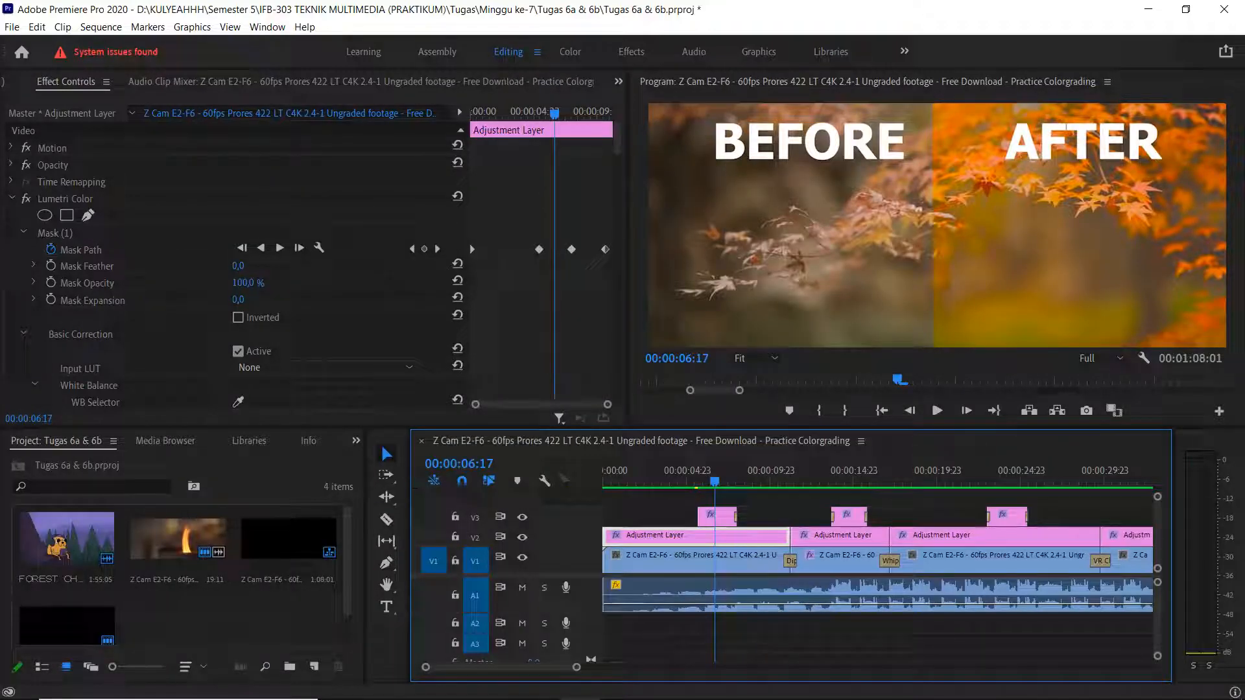
{"action": "key", "text": "Home"}
{"action": "key", "text": "space"}
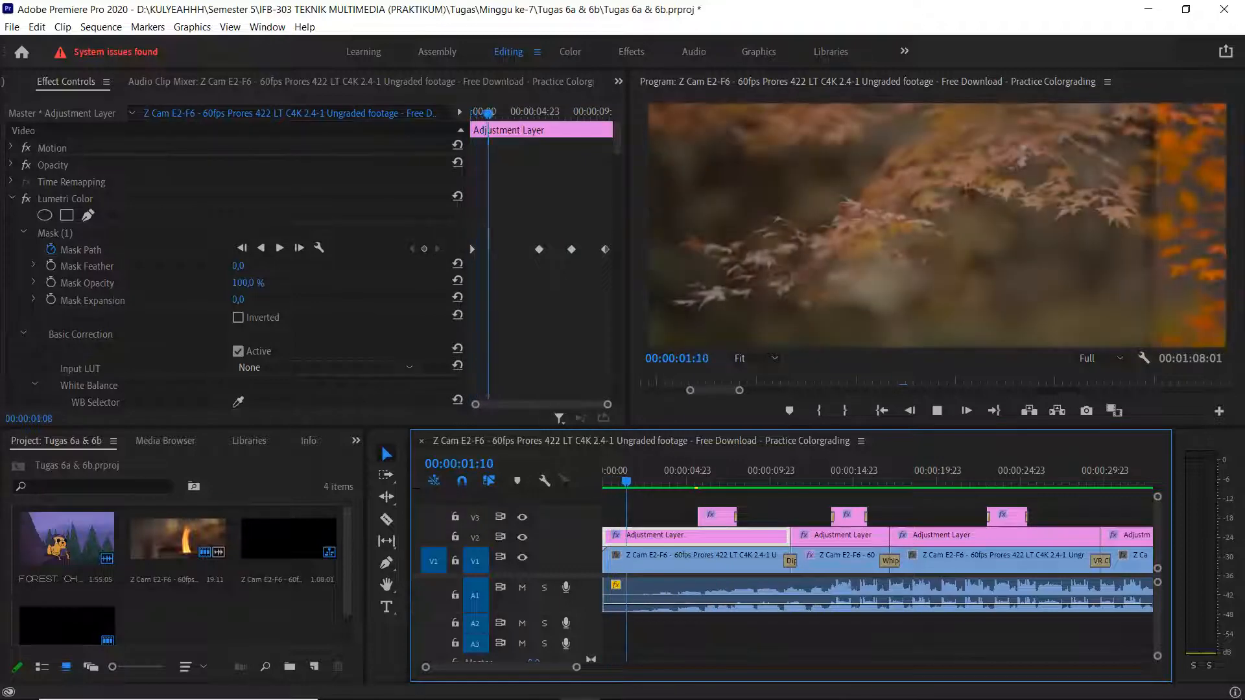